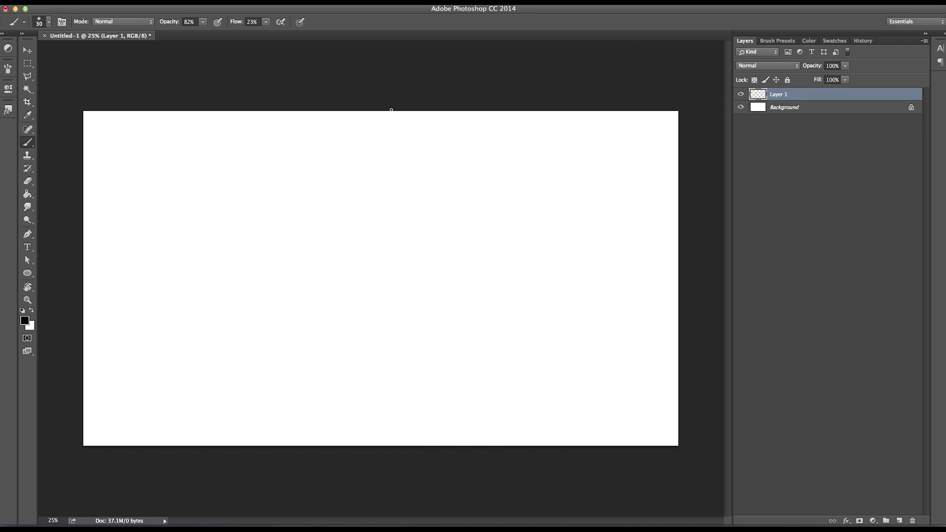
Paint a vertical dividing line down the middle of the canvas and sketch a large rough circle in each half.
mouse_move(388, 106)
left_mouse_down()
mouse_move(398, 266)
mouse_move(364, 220)
left_mouse_up()
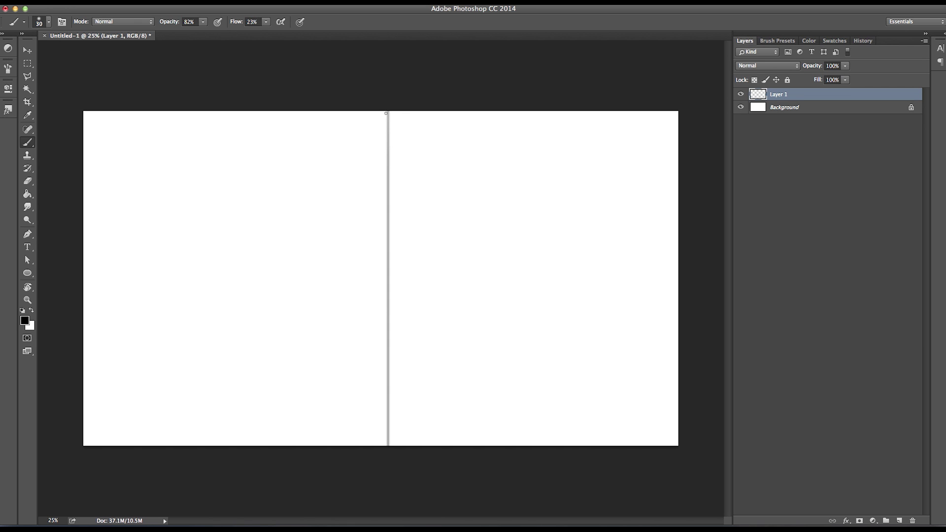
mouse_move(389, 107)
left_mouse_down()
mouse_move(399, 437)
mouse_move(368, 345)
left_mouse_up()
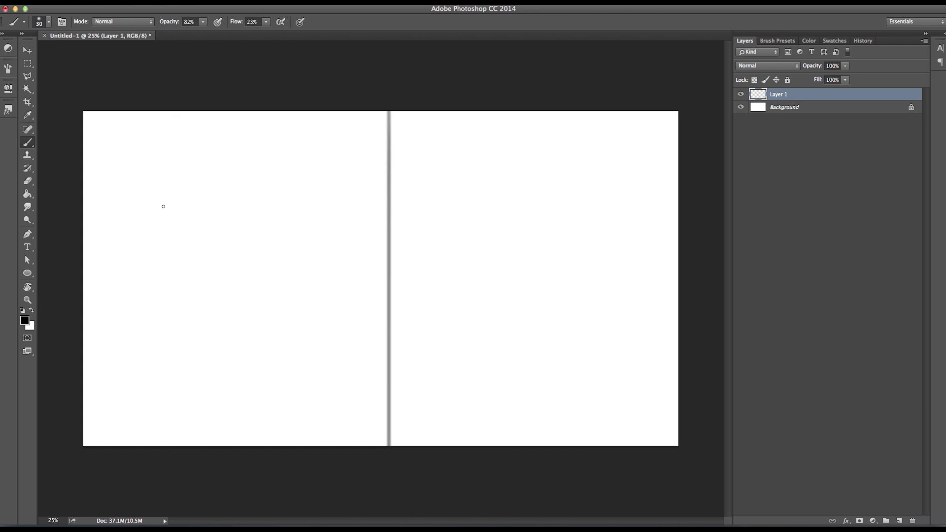
mouse_move(153, 193)
left_mouse_down()
mouse_move(249, 164)
mouse_move(342, 254)
mouse_move(207, 363)
mouse_move(137, 229)
mouse_move(244, 165)
mouse_move(345, 286)
mouse_move(180, 341)
mouse_move(173, 189)
mouse_move(296, 180)
mouse_move(323, 340)
mouse_move(138, 320)
mouse_move(170, 179)
mouse_move(303, 183)
mouse_move(335, 308)
mouse_move(204, 373)
mouse_move(139, 226)
mouse_move(226, 169)
mouse_move(334, 218)
mouse_move(315, 340)
mouse_move(181, 367)
mouse_move(122, 256)
mouse_move(210, 167)
mouse_move(319, 202)
mouse_move(315, 336)
mouse_move(200, 371)
mouse_move(126, 254)
mouse_move(192, 172)
mouse_move(232, 157)
left_mouse_up()
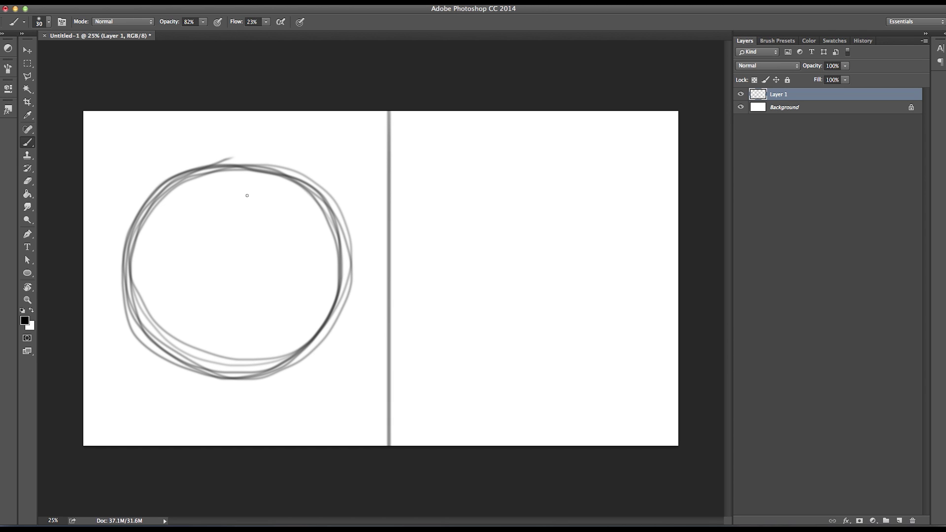
mouse_move(464, 180)
left_mouse_down()
mouse_move(530, 155)
mouse_move(643, 296)
mouse_move(481, 343)
mouse_move(461, 191)
mouse_move(643, 254)
mouse_move(460, 335)
mouse_move(499, 165)
mouse_move(628, 298)
mouse_move(458, 323)
mouse_move(557, 157)
mouse_move(626, 313)
mouse_move(427, 270)
mouse_move(538, 156)
mouse_move(629, 320)
mouse_move(454, 315)
left_mouse_up()
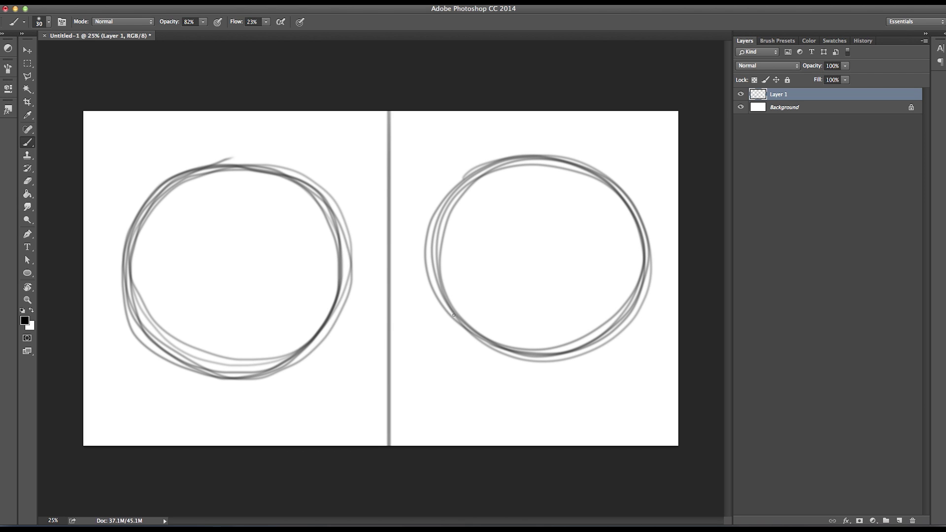
Handwrite the label CINTIQ below the right circle and INTUOS below the left circle.
mouse_move(506, 403)
left_mouse_down()
mouse_move(499, 418)
mouse_move(508, 419)
left_mouse_up()
mouse_move(514, 418)
left_mouse_down()
mouse_move(529, 403)
mouse_move(538, 418)
left_mouse_up()
mouse_move(531, 403)
left_mouse_down()
mouse_move(546, 402)
mouse_move(547, 416)
mouse_move(568, 414)
left_mouse_up()
left_click_drag(562, 412, 571, 416)
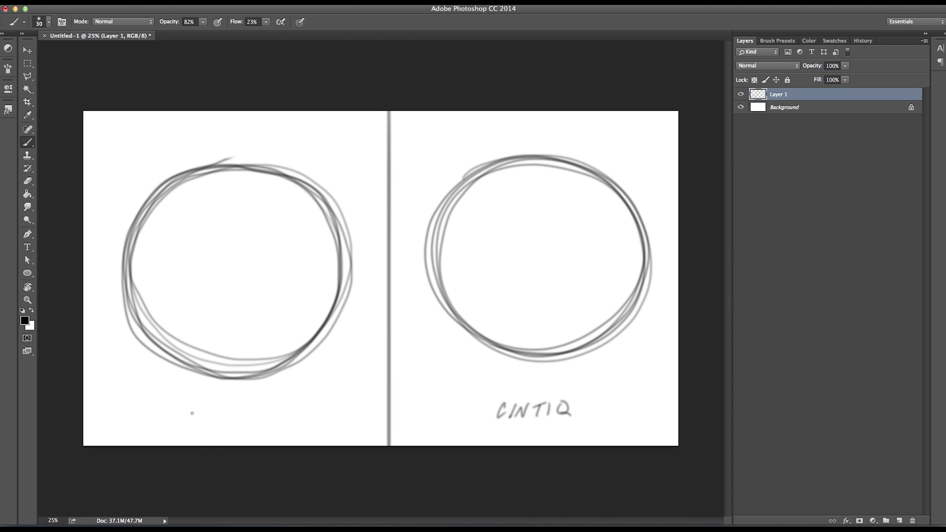
mouse_move(196, 403)
left_mouse_down()
mouse_move(192, 424)
mouse_move(217, 406)
mouse_move(225, 422)
left_mouse_up()
left_click_drag(220, 408, 259, 408)
left_click_drag(269, 405, 262, 420)
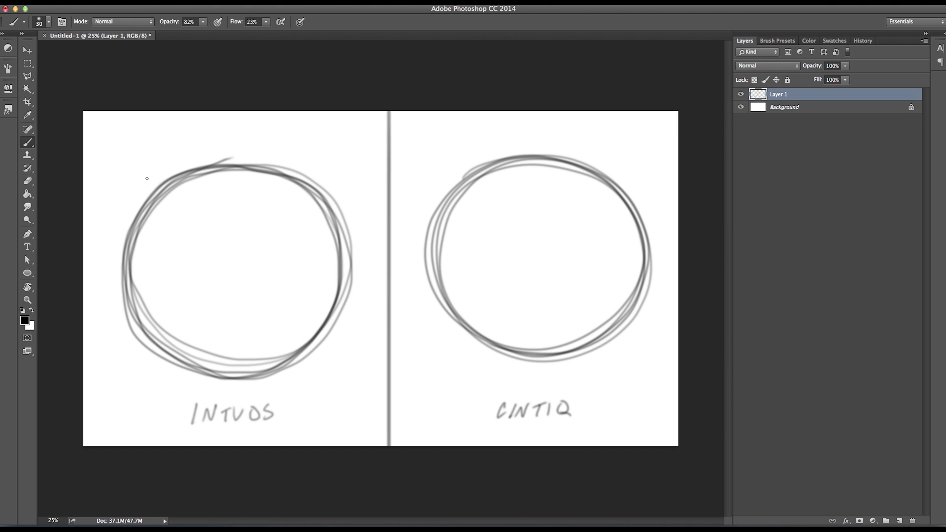
Fade both sketched circles to light guide lines using the Eraser at 900 px and 31% opacity.
left_click(27, 181)
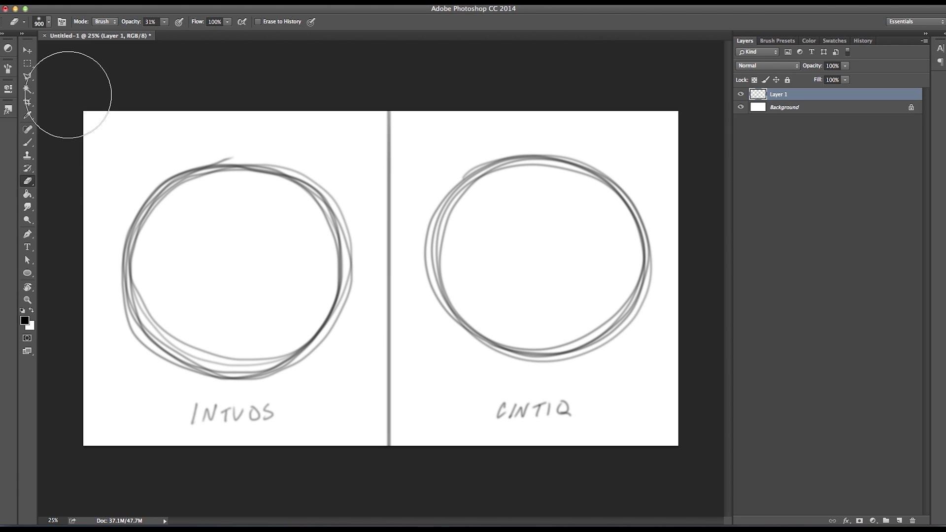
mouse_move(213, 106)
left_mouse_down()
mouse_move(165, 161)
mouse_move(313, 219)
mouse_move(229, 341)
mouse_move(173, 348)
left_mouse_up()
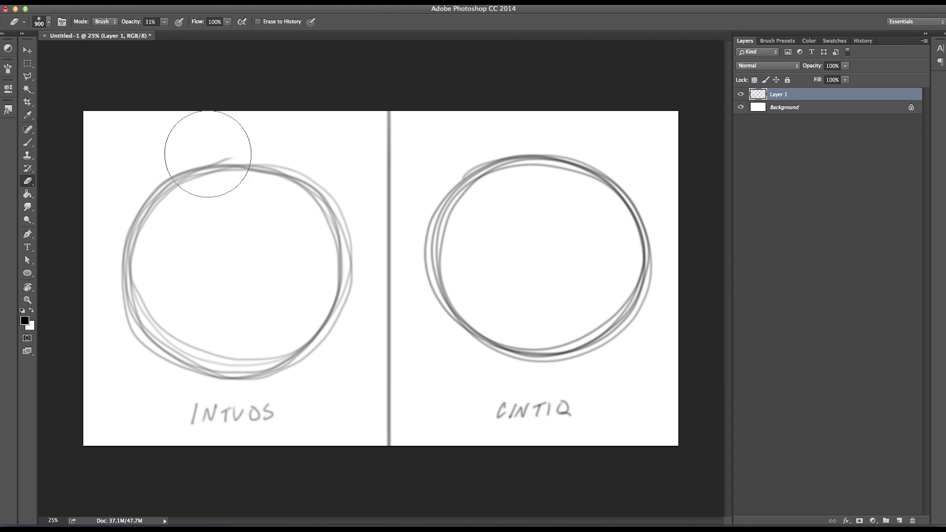
mouse_move(222, 170)
left_mouse_down()
mouse_move(227, 225)
mouse_move(213, 160)
left_mouse_up()
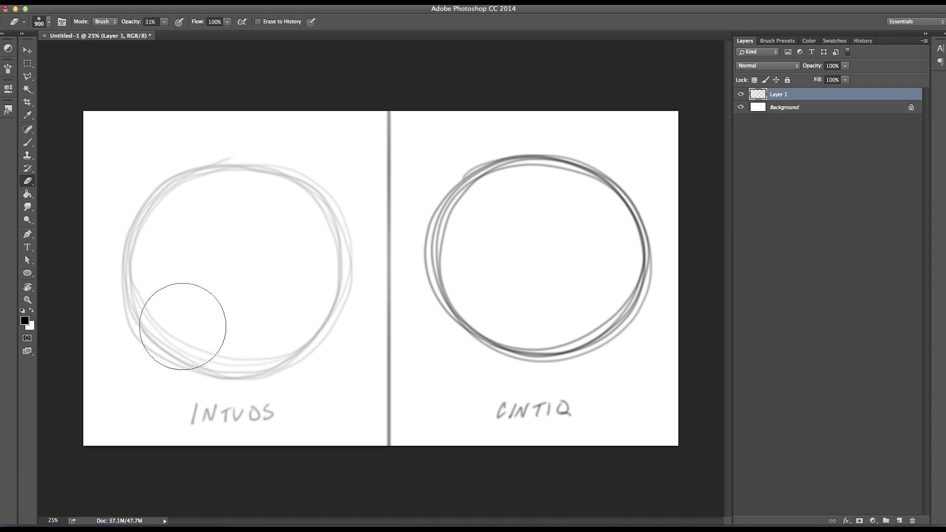
mouse_move(490, 218)
left_mouse_down()
mouse_move(442, 279)
mouse_move(448, 207)
mouse_move(469, 233)
mouse_move(570, 173)
left_mouse_up()
mouse_move(394, 219)
left_mouse_down()
mouse_move(503, 319)
mouse_move(437, 253)
left_mouse_up()
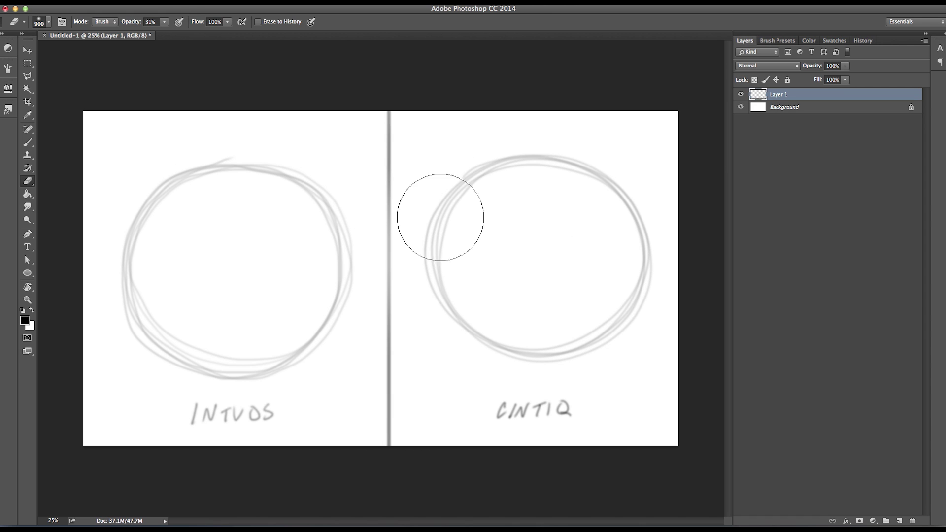
mouse_move(340, 232)
left_mouse_down()
mouse_move(177, 285)
mouse_move(247, 181)
mouse_move(184, 198)
mouse_move(267, 334)
mouse_move(184, 185)
mouse_move(190, 168)
mouse_move(243, 179)
mouse_move(164, 313)
mouse_move(270, 230)
mouse_move(181, 190)
mouse_move(312, 304)
mouse_move(306, 188)
mouse_move(199, 324)
left_mouse_up()
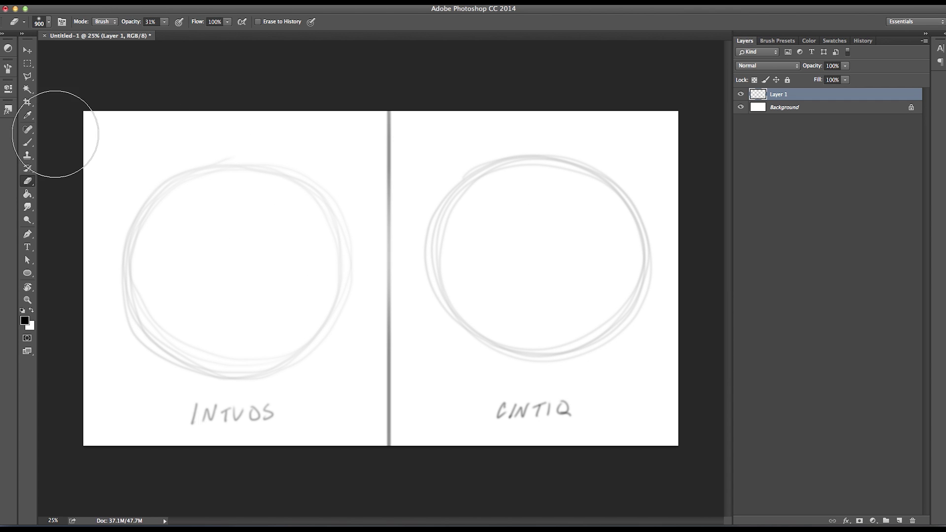
Redraw the left circle over its faded guide lines with overlapping 30 px brush strokes, darkening and rounding the outline.
left_click(28, 143)
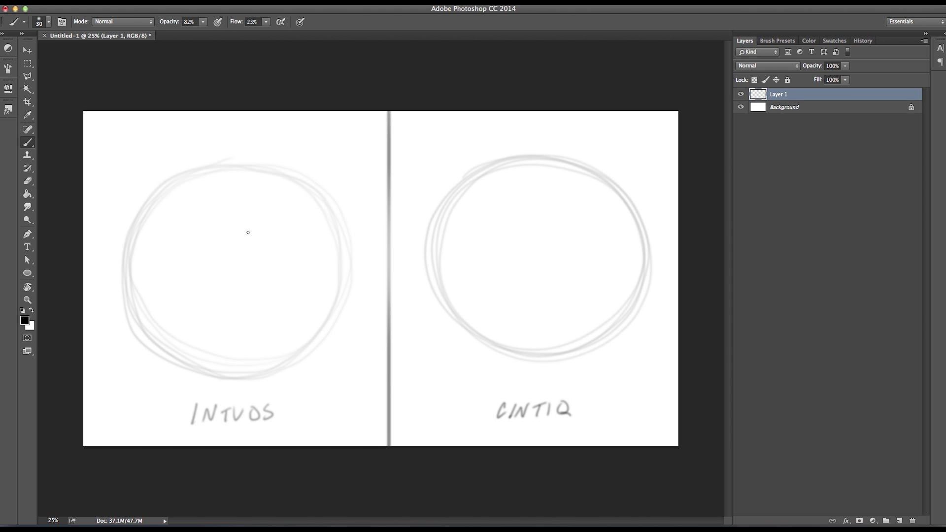
mouse_move(140, 216)
left_mouse_down()
mouse_move(207, 164)
mouse_move(315, 186)
mouse_move(340, 249)
mouse_move(341, 283)
mouse_move(336, 310)
mouse_move(314, 322)
left_mouse_up()
mouse_move(138, 233)
left_mouse_down()
mouse_move(143, 290)
mouse_move(133, 238)
mouse_move(164, 316)
mouse_move(131, 258)
mouse_move(167, 325)
mouse_move(130, 265)
mouse_move(190, 345)
mouse_move(137, 301)
mouse_move(200, 350)
mouse_move(150, 327)
mouse_move(238, 365)
mouse_move(165, 341)
mouse_move(271, 362)
mouse_move(206, 372)
mouse_move(295, 347)
mouse_move(265, 369)
mouse_move(320, 326)
mouse_move(316, 342)
mouse_move(333, 307)
mouse_move(295, 357)
mouse_move(319, 331)
mouse_move(265, 366)
mouse_move(297, 357)
mouse_move(225, 361)
mouse_move(255, 370)
mouse_move(156, 340)
mouse_move(197, 362)
mouse_move(137, 302)
mouse_move(158, 342)
mouse_move(133, 261)
mouse_move(136, 302)
mouse_move(138, 237)
mouse_move(273, 175)
mouse_move(268, 162)
mouse_move(267, 184)
mouse_move(302, 184)
mouse_move(339, 262)
mouse_move(318, 204)
mouse_move(338, 302)
mouse_move(333, 253)
mouse_move(314, 337)
left_mouse_up()
mouse_move(134, 244)
left_mouse_down()
mouse_move(162, 321)
mouse_move(217, 365)
mouse_move(267, 363)
mouse_move(197, 367)
mouse_move(131, 283)
mouse_move(158, 195)
mouse_move(207, 167)
mouse_move(276, 166)
mouse_move(337, 223)
mouse_move(342, 276)
mouse_move(306, 342)
mouse_move(281, 338)
mouse_move(296, 346)
mouse_move(237, 378)
mouse_move(170, 356)
mouse_move(138, 236)
mouse_move(192, 172)
mouse_move(227, 165)
mouse_move(318, 196)
mouse_move(338, 220)
mouse_move(342, 280)
mouse_move(325, 322)
left_mouse_up()
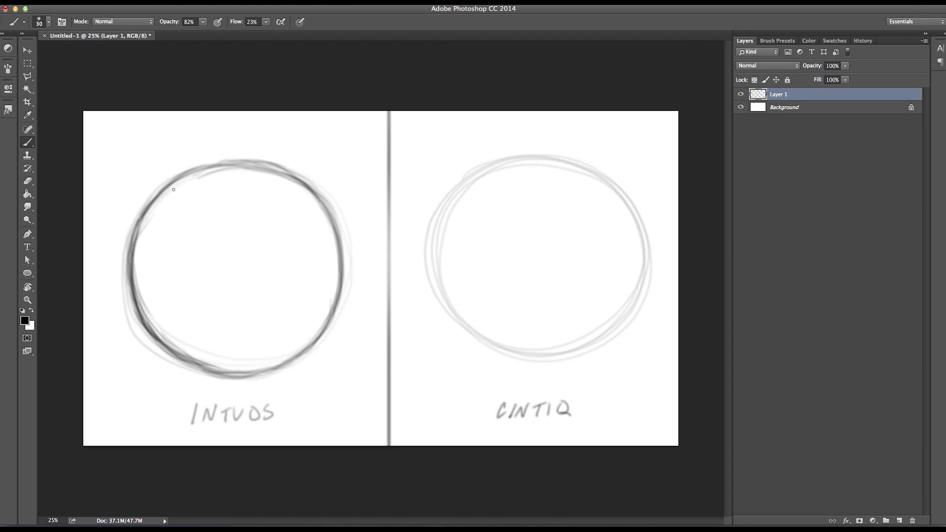
mouse_move(227, 173)
left_mouse_down()
mouse_move(172, 180)
mouse_move(142, 220)
mouse_move(137, 279)
mouse_move(161, 343)
mouse_move(148, 324)
mouse_move(236, 375)
mouse_move(276, 367)
left_mouse_up()
left_click_drag(258, 167, 305, 183)
mouse_move(176, 181)
left_mouse_down()
mouse_move(143, 226)
mouse_move(137, 271)
mouse_move(157, 329)
mouse_move(271, 372)
mouse_move(195, 369)
mouse_move(201, 359)
mouse_move(151, 331)
mouse_move(139, 294)
left_mouse_up()
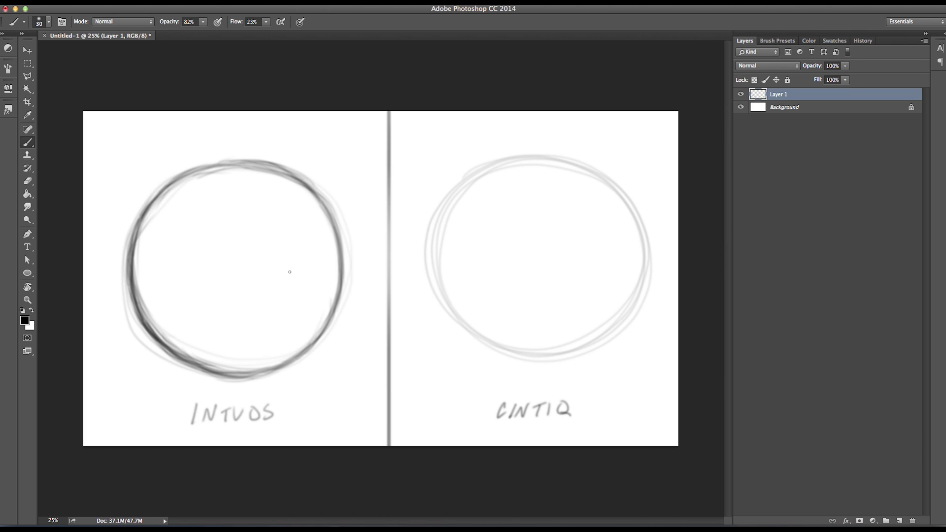
mouse_move(199, 169)
left_mouse_down()
mouse_move(158, 196)
mouse_move(133, 245)
left_mouse_up()
mouse_move(162, 195)
left_mouse_down()
mouse_move(212, 167)
mouse_move(259, 164)
mouse_move(330, 228)
left_mouse_up()
left_click_drag(337, 299, 311, 345)
left_click_drag(127, 284, 162, 338)
mouse_move(227, 370)
left_mouse_down()
mouse_move(248, 374)
mouse_move(180, 359)
mouse_move(168, 344)
left_mouse_up()
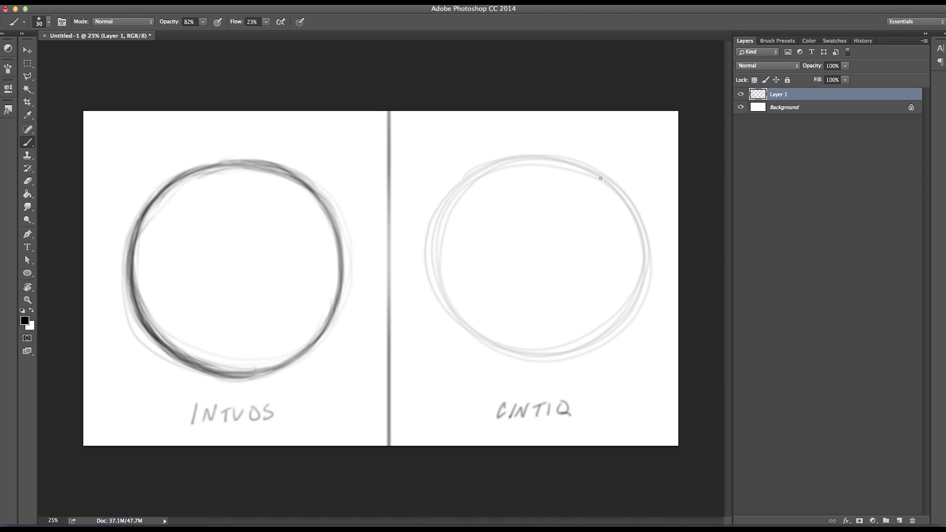
Trace a darker, cleaner outline over the faded right circle with short overlapping brush strokes.
mouse_move(583, 165)
left_mouse_down()
mouse_move(633, 217)
mouse_move(646, 276)
mouse_move(644, 239)
mouse_move(629, 315)
mouse_move(645, 278)
left_mouse_up()
mouse_move(540, 159)
left_mouse_down()
mouse_move(579, 164)
mouse_move(501, 156)
mouse_move(577, 164)
mouse_move(495, 161)
mouse_move(446, 204)
left_mouse_up()
mouse_move(441, 220)
left_mouse_down()
mouse_move(463, 180)
mouse_move(432, 247)
mouse_move(488, 165)
mouse_move(530, 155)
mouse_move(434, 216)
mouse_move(427, 296)
left_mouse_up()
left_click_drag(429, 256, 461, 332)
left_click_drag(436, 294, 484, 345)
left_click_drag(448, 311, 508, 353)
mouse_move(464, 330)
left_mouse_down()
mouse_move(517, 359)
mouse_move(425, 269)
mouse_move(520, 360)
left_mouse_up()
mouse_move(635, 308)
left_mouse_down()
mouse_move(580, 352)
mouse_move(626, 320)
mouse_move(565, 358)
mouse_move(582, 348)
mouse_move(515, 357)
mouse_move(618, 329)
mouse_move(593, 346)
left_mouse_up()
left_click_drag(639, 288, 605, 336)
mouse_move(631, 308)
left_mouse_down()
mouse_move(556, 359)
mouse_move(528, 361)
left_mouse_up()
mouse_move(426, 257)
left_mouse_down()
mouse_move(457, 318)
mouse_move(438, 232)
mouse_move(430, 246)
mouse_move(459, 194)
mouse_move(548, 156)
mouse_move(636, 217)
mouse_move(647, 269)
left_mouse_up()
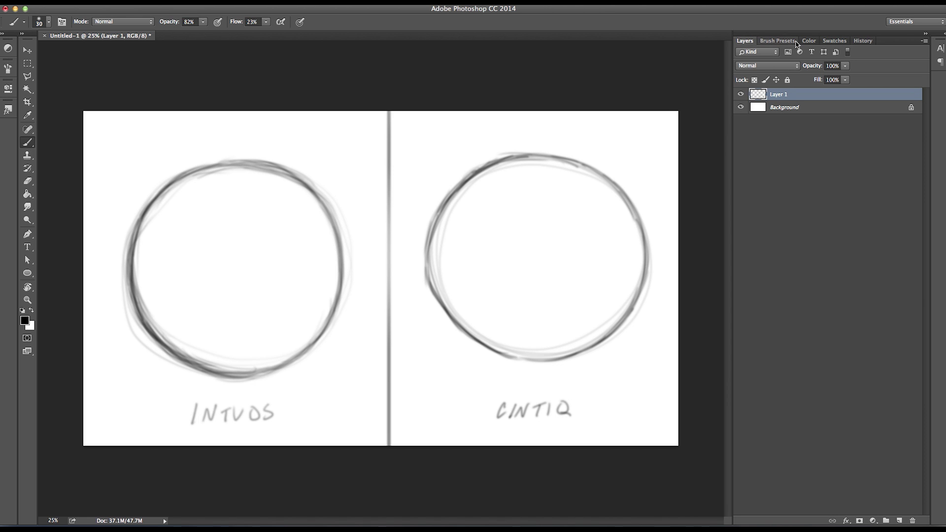
Select both circles on Layer 1 with rectangular marquees, delete them and clear the selection, keeping the divider and labels.
left_click(741, 95)
left_click(741, 95)
left_click(28, 63)
left_click_drag(111, 133, 368, 390)
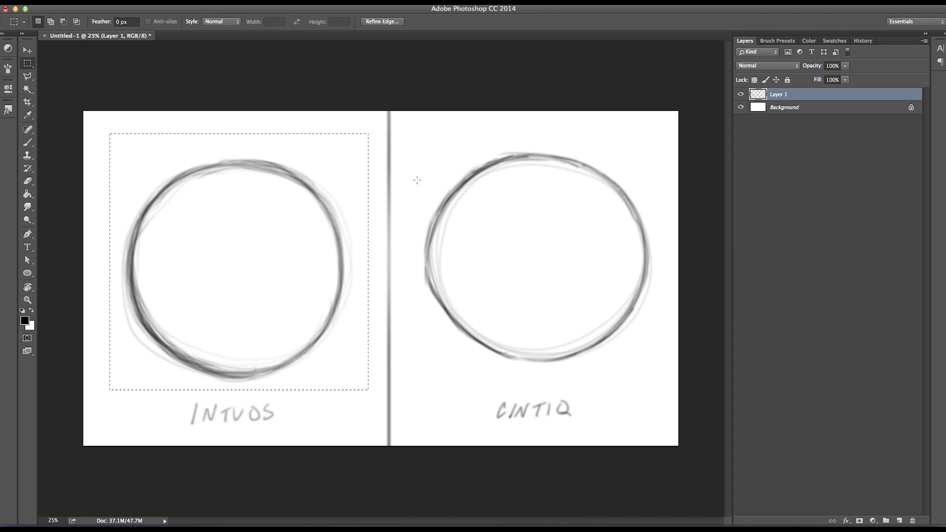
key("shift")
left_click_drag(409, 138, 666, 384)
key("Delete")
key("ctrl+d")
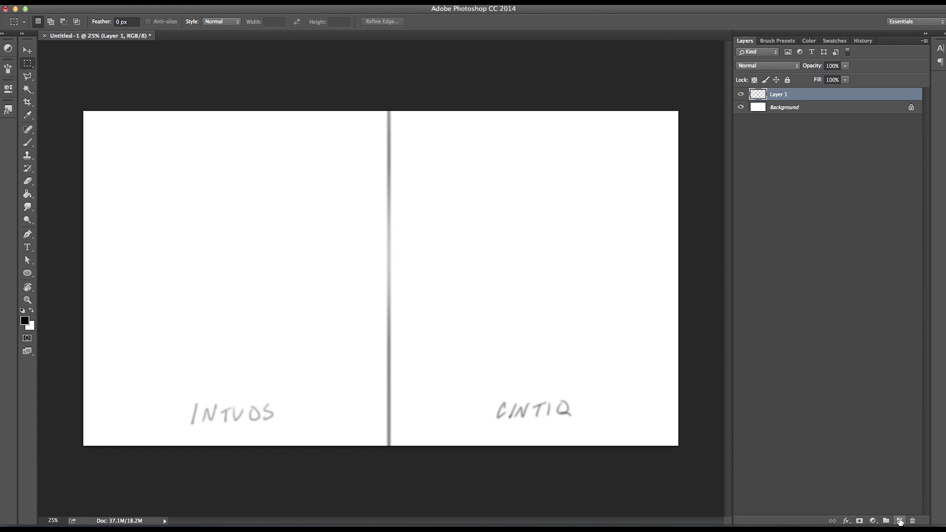
Add a new layer above Layer 1 and handwrite a 5 after INTUOS with the Brush tool, undoing a stray stroke.
left_click(900, 520)
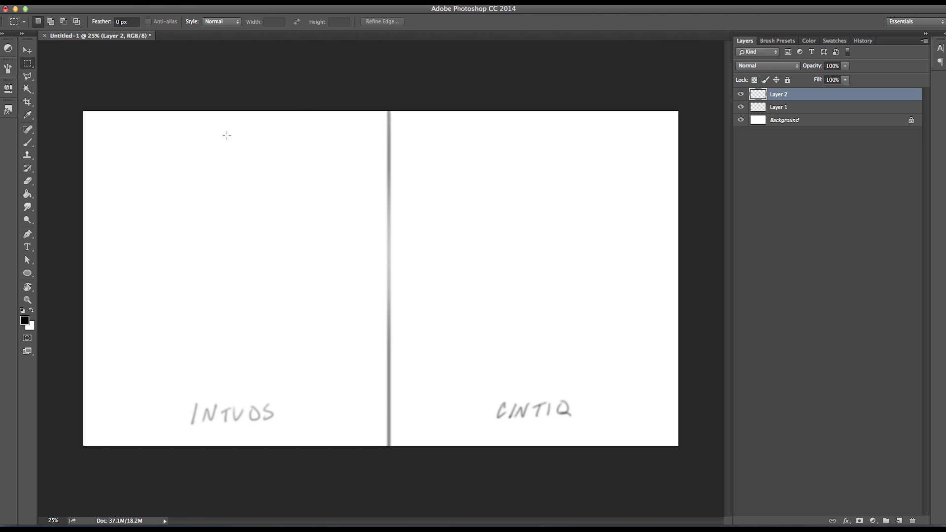
left_click(28, 142)
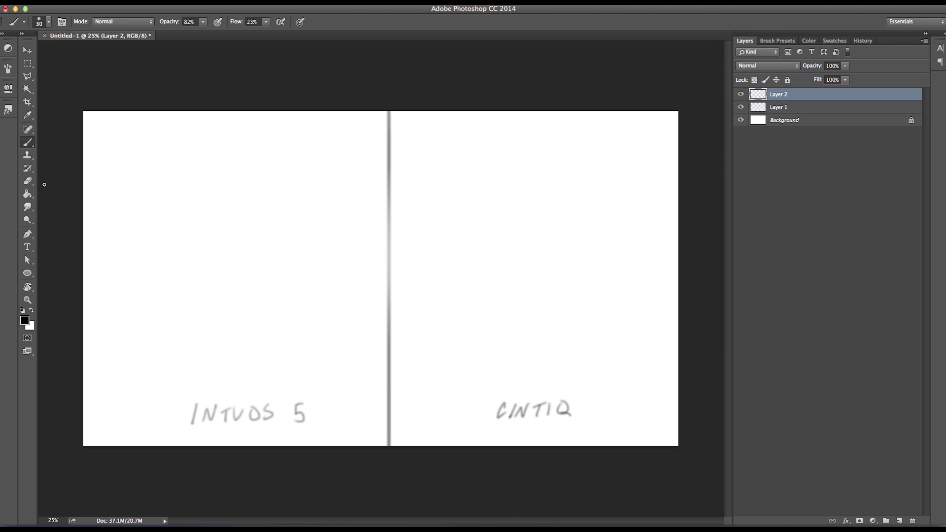
left_click_drag(108, 421, 103, 382)
key("super+z")
Choose the 90 px hard round brush preset, make a test scribble in the left half and undo it.
left_click(49, 21)
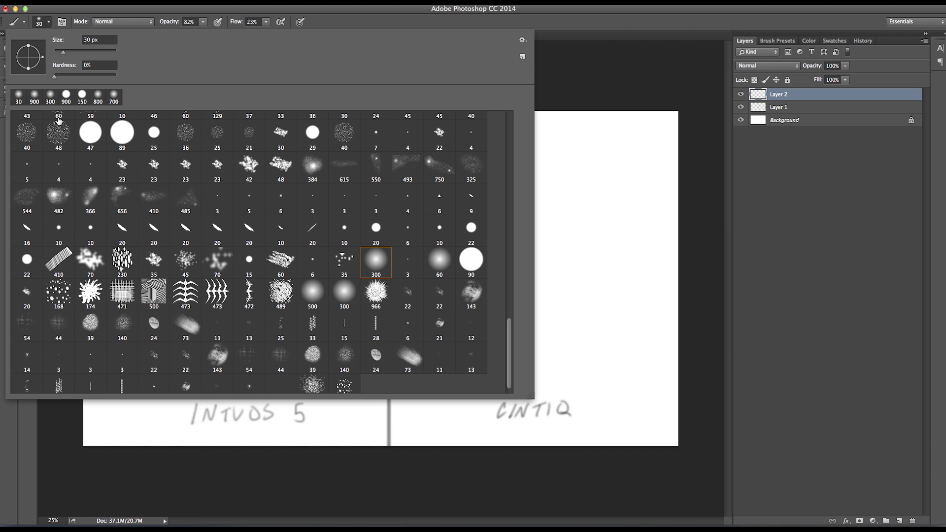
left_click(472, 260)
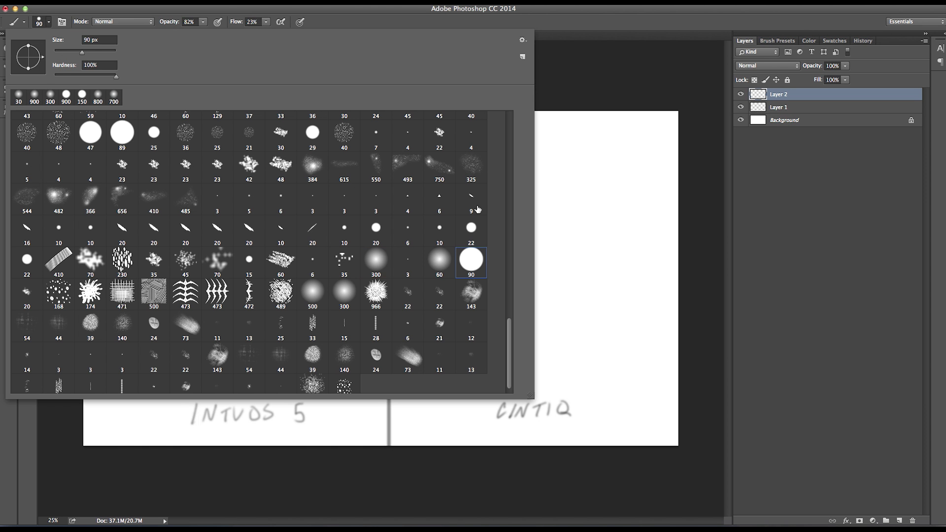
left_click(557, 84)
mouse_move(171, 195)
left_mouse_down()
mouse_move(185, 266)
mouse_move(155, 283)
left_mouse_up()
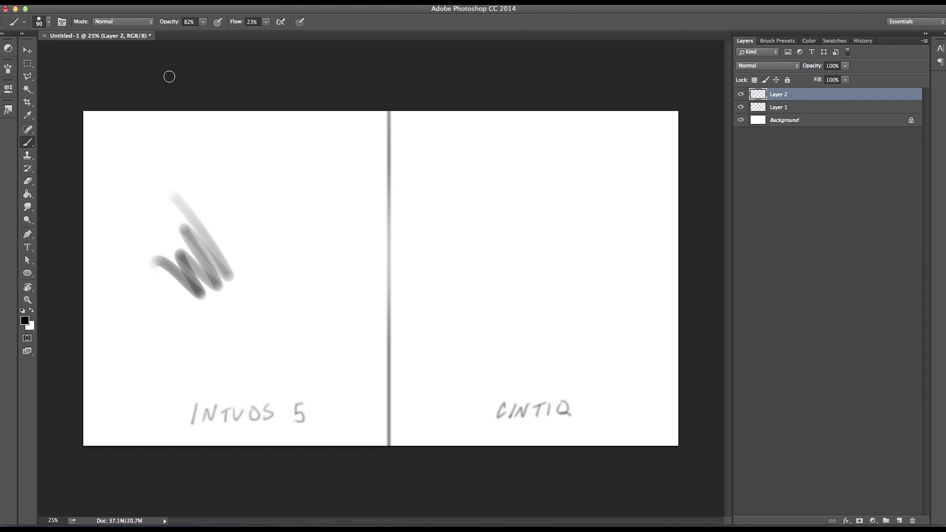
key("ctrl+z")
Set the brush opacity to 43%, make a test scribble in the left half and undo it.
left_click(266, 22)
left_click(203, 22)
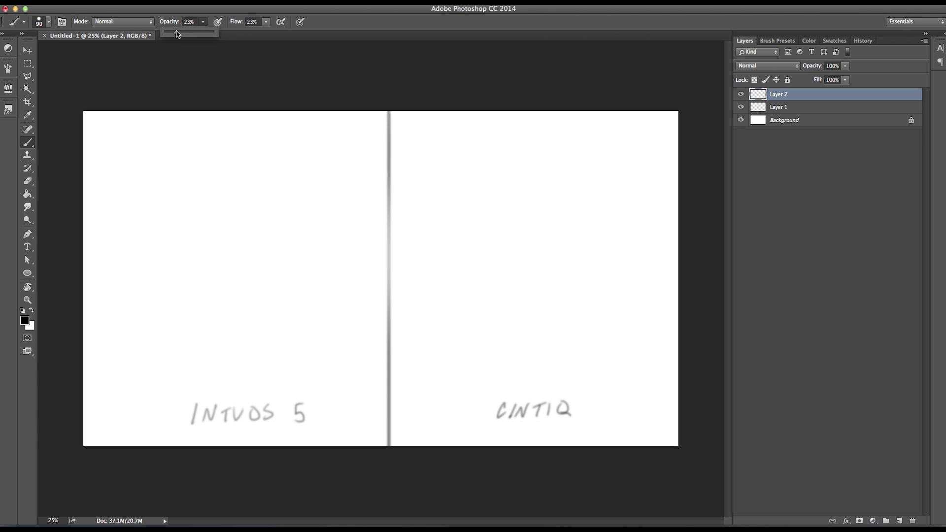
mouse_move(196, 140)
left_mouse_down()
mouse_move(195, 211)
mouse_move(125, 176)
left_mouse_up()
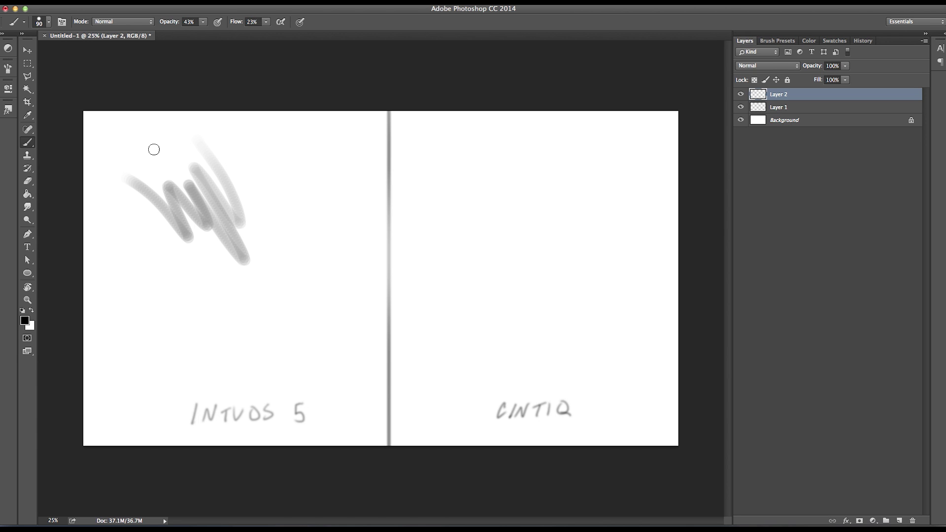
key("ctrl+z")
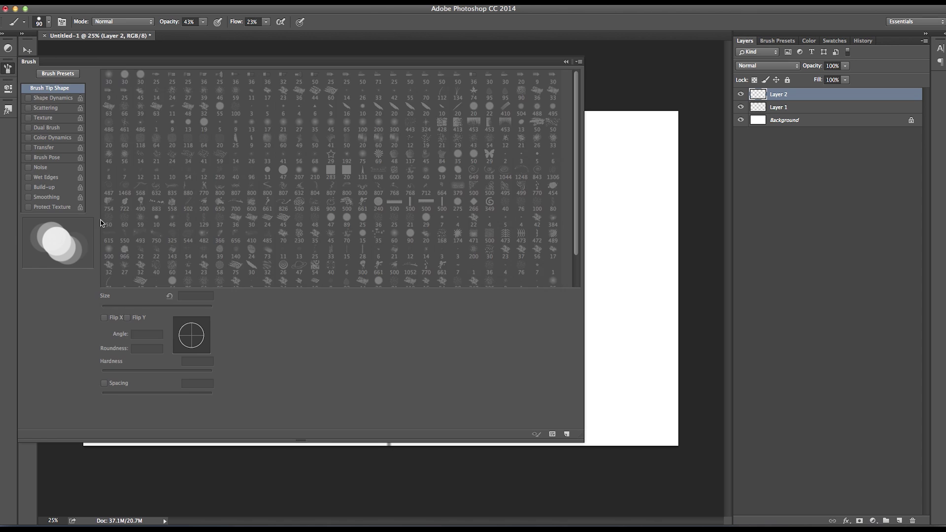
Check the brush's Transfer settings and set its tip spacing to 1%.
left_click(8, 69)
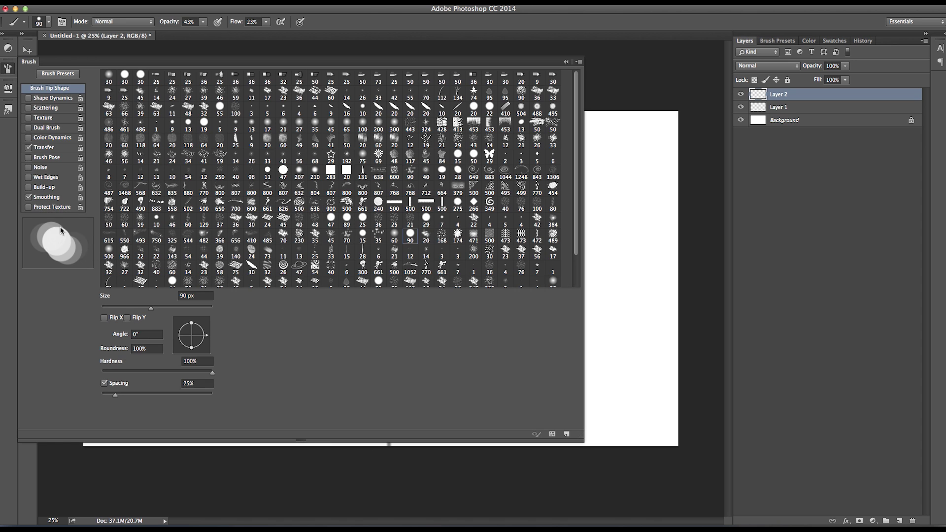
left_click(43, 148)
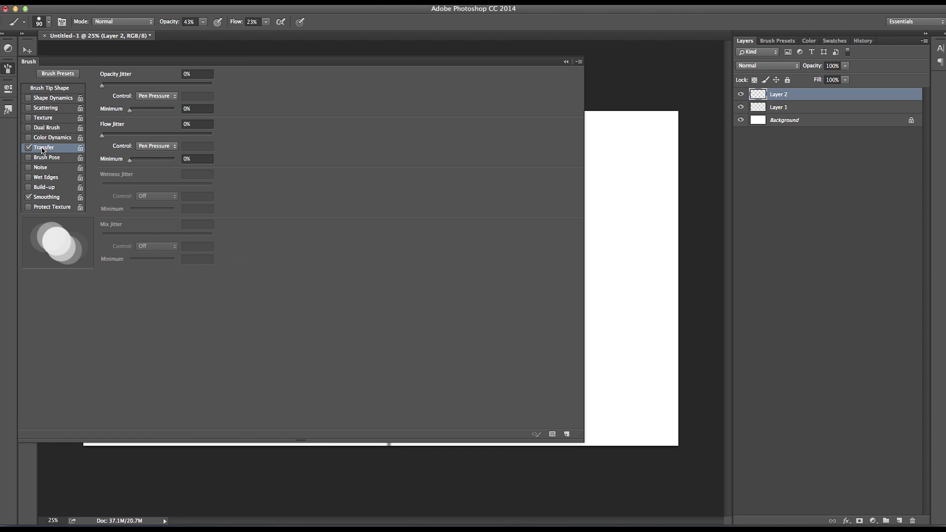
left_click(46, 89)
left_click_drag(125, 396, 88, 400)
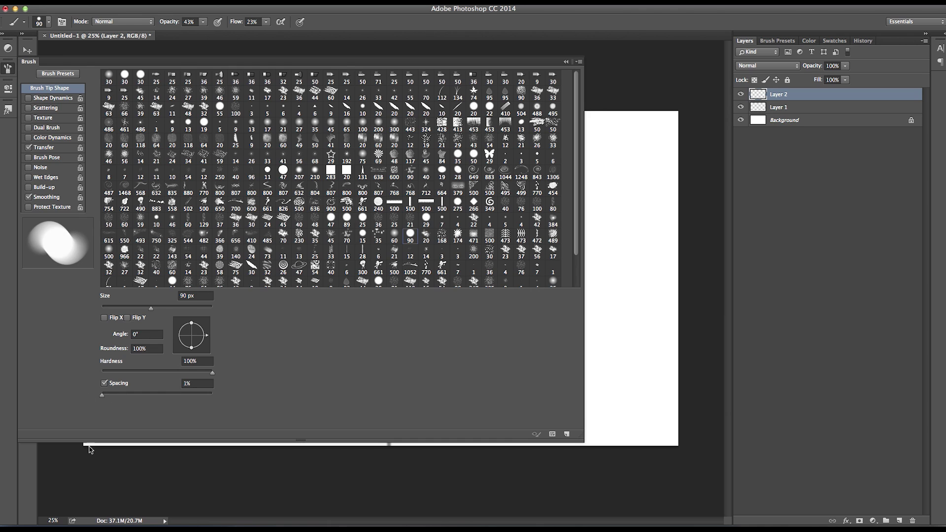
left_click(131, 481)
Paint test strokes in the left half with the reduced brush spacing and remove them.
left_click_drag(183, 211, 199, 266)
left_click_drag(142, 209, 169, 281)
left_click_drag(148, 242, 184, 326)
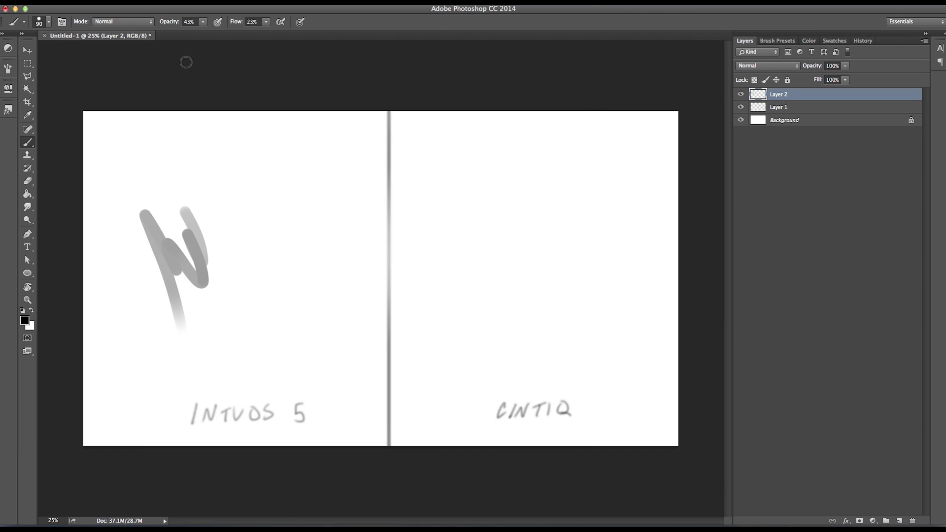
key("super+a")
key("Delete")
Lower the brush opacity to 23%, paint a test stroke in the left half and remove it.
left_click(202, 22)
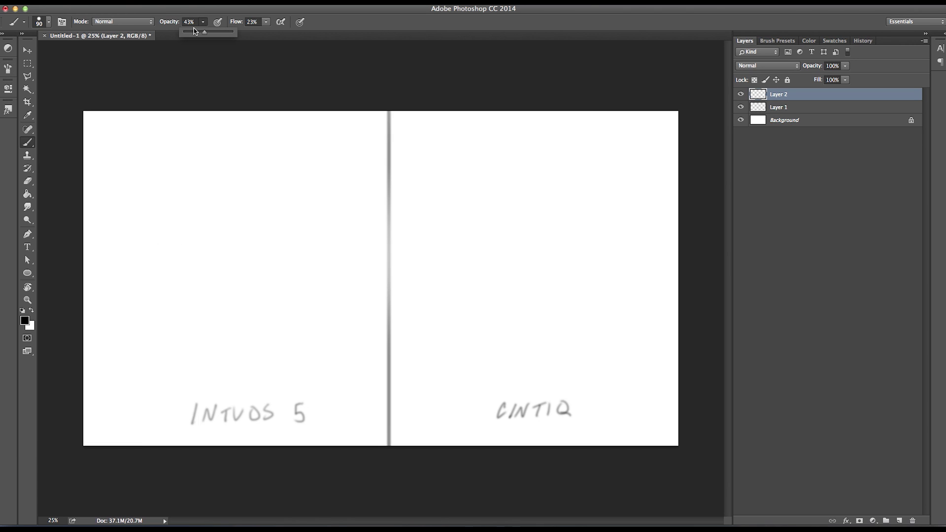
left_click(216, 82)
mouse_move(201, 252)
left_mouse_down()
mouse_move(176, 211)
mouse_move(202, 296)
left_mouse_up()
key("super+a")
key("Delete")
Paint a nose profile in the left half with a smaller brush, from the bridge around the rounded tip to the underside.
key("bracketleft")
mouse_move(239, 131)
left_mouse_down()
mouse_move(297, 256)
mouse_move(289, 291)
mouse_move(291, 263)
mouse_move(268, 295)
mouse_move(295, 261)
mouse_move(281, 289)
mouse_move(263, 294)
mouse_move(294, 278)
mouse_move(247, 290)
mouse_move(267, 292)
left_mouse_up()
key("bracketleft")
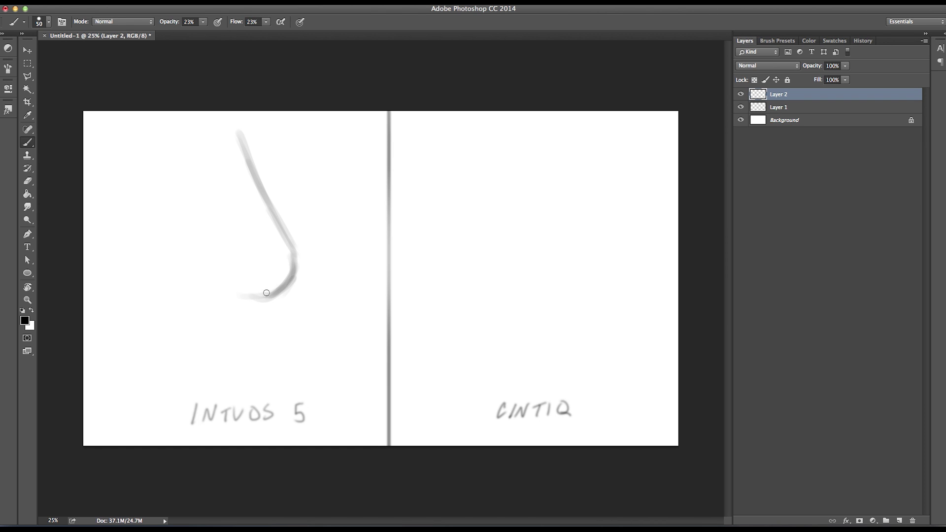
mouse_move(211, 281)
left_mouse_down()
mouse_move(233, 290)
mouse_move(200, 293)
mouse_move(239, 290)
mouse_move(183, 292)
mouse_move(170, 271)
mouse_move(192, 289)
mouse_move(255, 277)
mouse_move(239, 288)
mouse_move(254, 297)
mouse_move(239, 285)
mouse_move(276, 285)
mouse_move(292, 263)
mouse_move(273, 293)
mouse_move(282, 252)
mouse_move(264, 293)
mouse_move(286, 254)
mouse_move(261, 285)
mouse_move(289, 265)
mouse_move(281, 270)
mouse_move(276, 233)
mouse_move(249, 194)
mouse_move(266, 218)
mouse_move(244, 157)
mouse_move(233, 160)
mouse_move(286, 262)
mouse_move(278, 244)
mouse_move(263, 260)
mouse_move(226, 263)
mouse_move(274, 290)
mouse_move(206, 280)
mouse_move(228, 283)
mouse_move(178, 261)
mouse_move(176, 242)
mouse_move(179, 278)
mouse_move(204, 282)
mouse_move(196, 272)
mouse_move(214, 267)
mouse_move(243, 278)
mouse_move(272, 255)
mouse_move(222, 150)
mouse_move(264, 250)
left_mouse_up()
Block in soft shading along the nose, nostril, cheek fold and upper lip, varying the brush size and ending at 100 px.
key("bracketright")
key("bracketright")
key("bracketright")
key("bracketright")
key("bracketright")
key("bracketright")
key("bracketright")
key("bracketright")
key("bracketleft")
key("bracketleft")
left_click_drag(141, 285, 164, 252)
key("bracketleft")
mouse_move(117, 323)
left_mouse_down()
mouse_move(156, 271)
mouse_move(196, 298)
mouse_move(148, 302)
mouse_move(220, 295)
mouse_move(229, 329)
mouse_move(256, 302)
mouse_move(267, 340)
left_mouse_up()
key("bracketright")
key("bracketleft")
key("bracketleft")
key("bracketright")
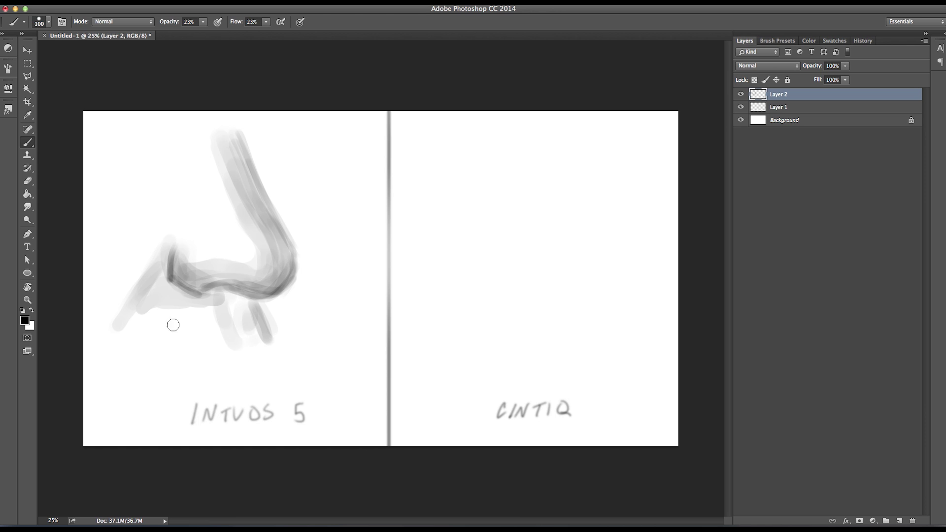
Try a stroke down the nose bridge to the tip with a smaller brush and undo it.
key("bracketleft")
mouse_move(234, 132)
left_mouse_down()
mouse_move(294, 251)
mouse_move(291, 278)
left_mouse_up()
key("super+z")
Shade the underside and tip of the nose with a 125 px brush and reduce the brush size to 100 px.
key("bracketright")
key("bracketright")
key("bracketright")
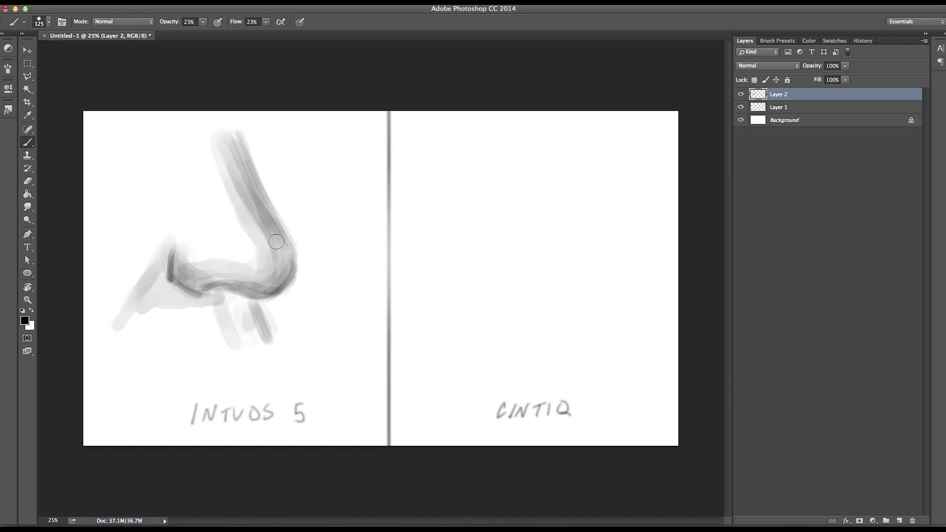
mouse_move(176, 250)
left_mouse_down()
mouse_move(186, 266)
mouse_move(205, 289)
mouse_move(193, 285)
mouse_move(268, 285)
left_mouse_up()
key("bracketleft")
key("bracketleft")
key("bracketleft")
key("bracketleft")
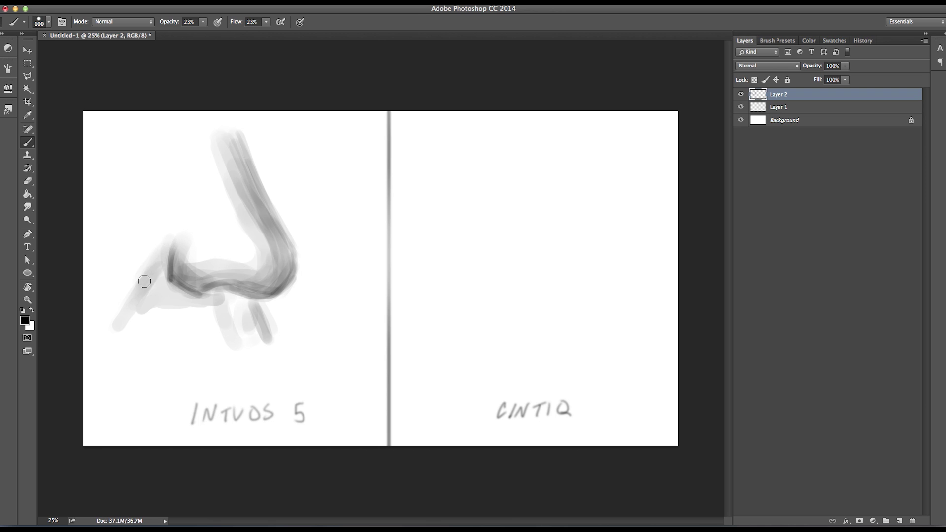
Darken the cheek fold and the groove above the upper lip, then reduce the brush size to 50 px.
mouse_move(154, 268)
left_mouse_down()
mouse_move(139, 286)
mouse_move(162, 252)
mouse_move(115, 319)
mouse_move(152, 283)
mouse_move(119, 319)
mouse_move(165, 285)
mouse_move(141, 295)
mouse_move(167, 234)
mouse_move(163, 279)
mouse_move(208, 295)
mouse_move(162, 290)
mouse_move(128, 303)
left_mouse_up()
key("bracketright")
key("bracketright")
mouse_move(216, 288)
left_mouse_down()
mouse_move(224, 313)
mouse_move(249, 303)
mouse_move(253, 316)
mouse_move(253, 301)
mouse_move(258, 331)
mouse_move(253, 311)
left_mouse_up()
key("bracketleft")
key("bracketleft")
key("bracketleft")
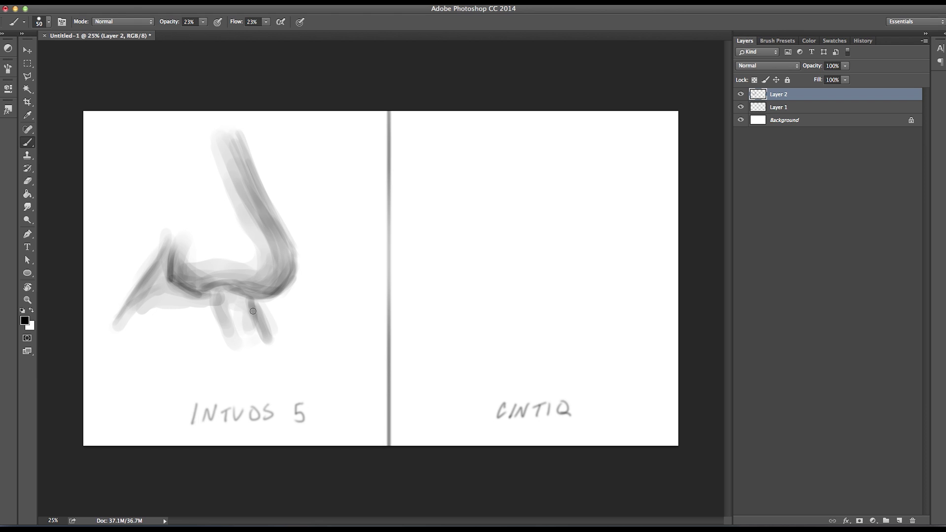
Shade the cheek, the side of the nose and the area above the upper lip with a much larger brush.
key("bracketright")
key("bracketright")
key("bracketright")
key("bracketright")
key("bracketright")
key("bracketright")
key("bracketright")
key("bracketright")
key("bracketright")
mouse_move(149, 289)
left_mouse_down()
mouse_move(116, 347)
mouse_move(164, 306)
mouse_move(150, 321)
mouse_move(171, 315)
left_mouse_up()
mouse_move(189, 244)
left_mouse_down()
mouse_move(236, 269)
mouse_move(247, 247)
mouse_move(215, 135)
mouse_move(177, 203)
mouse_move(188, 168)
mouse_move(205, 204)
mouse_move(202, 255)
mouse_move(155, 259)
mouse_move(166, 237)
mouse_move(140, 297)
mouse_move(159, 314)
mouse_move(214, 330)
mouse_move(191, 280)
left_mouse_up()
key("bracketright")
Paint the upper lip beneath the left-hand nose with a smaller brush.
key("bracketleft")
key("bracketleft")
key("bracketleft")
key("bracketleft")
key("bracketleft")
key("bracketleft")
key("bracketleft")
key("bracketleft")
key("bracketleft")
key("bracketleft")
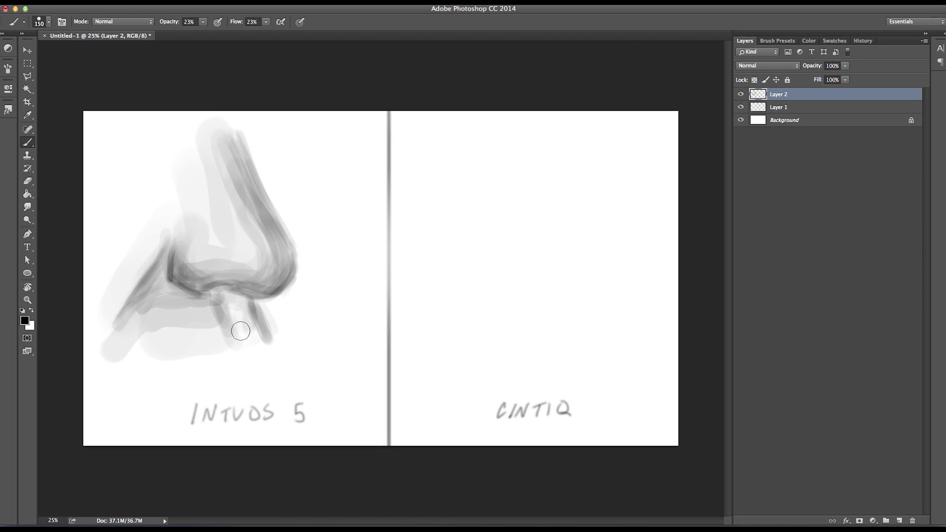
key("bracketleft")
key("bracketleft")
mouse_move(267, 345)
left_mouse_down()
mouse_move(249, 370)
mouse_move(259, 357)
mouse_move(237, 348)
mouse_move(254, 347)
mouse_move(209, 337)
mouse_move(151, 364)
left_mouse_up()
left_click_drag(209, 340, 116, 376)
mouse_move(186, 370)
left_mouse_down()
mouse_move(222, 372)
mouse_move(159, 366)
mouse_move(250, 355)
mouse_move(244, 373)
mouse_move(228, 374)
mouse_move(242, 353)
mouse_move(209, 351)
left_mouse_up()
Add soft shading across the side and bridge of the nose and set the brush size to 175 px.
key("bracketright")
key("bracketright")
key("bracketright")
key("bracketleft")
key("bracketleft")
mouse_move(156, 269)
left_mouse_down()
mouse_move(198, 235)
mouse_move(205, 274)
mouse_move(187, 238)
mouse_move(191, 276)
mouse_move(273, 276)
mouse_move(226, 157)
mouse_move(245, 223)
left_mouse_up()
key("bracketright")
key("bracketright")
key("bracketright")
key("bracketright")
key("bracketright")
key("bracketright")
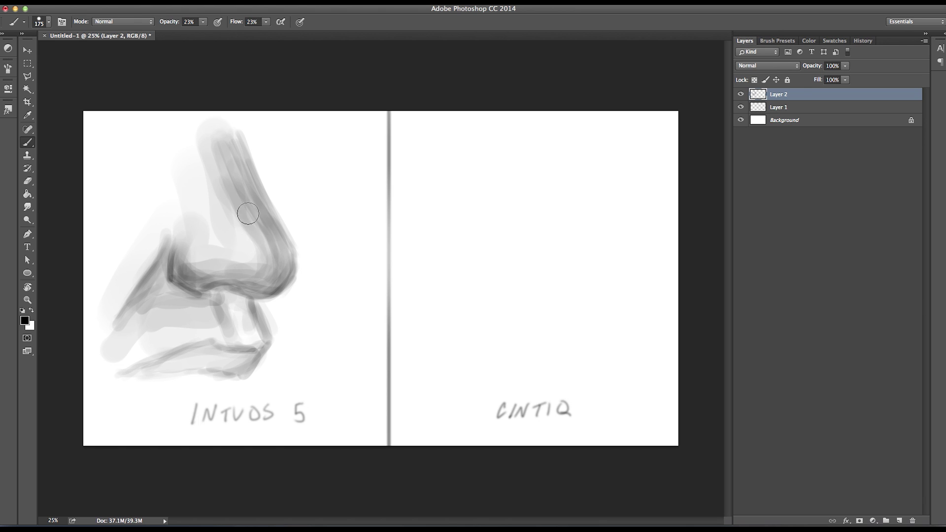
Shade the area beneath the nostril and darken the crease around the nostril wing with a 90 px brush.
mouse_move(158, 285)
left_mouse_down()
mouse_move(125, 329)
mouse_move(204, 292)
mouse_move(239, 303)
left_mouse_up()
key("bracketleft")
key("bracketleft")
key("bracketleft")
left_click_drag(170, 278, 173, 234)
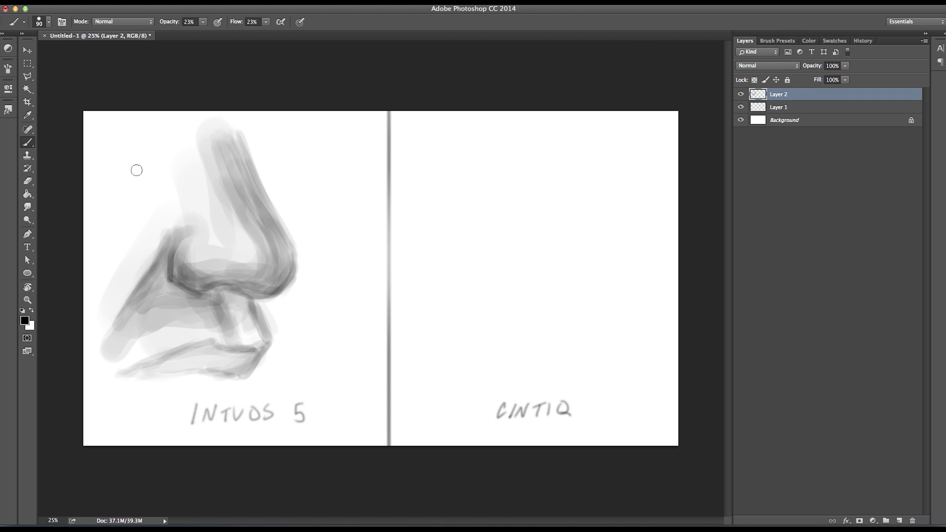
Block in broad shading beside the bridge and lighten the nostril wing with white, using a brush of up to 300 px.
key("bracketright")
key("bracketright")
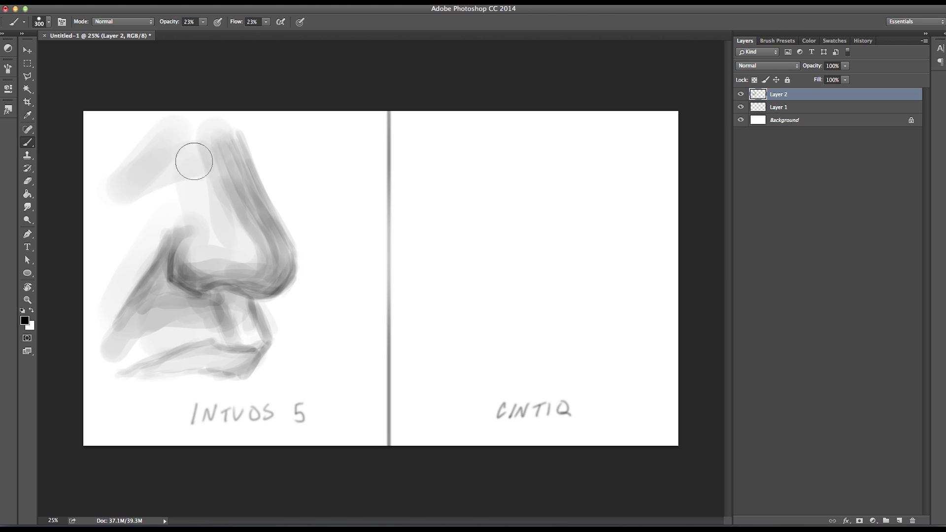
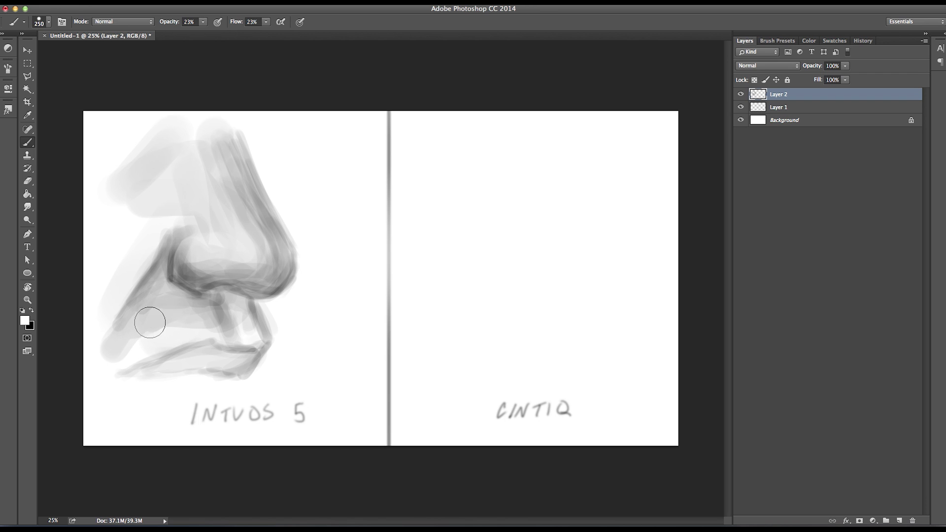
key("bracketright")
mouse_move(209, 201)
left_mouse_down()
mouse_move(212, 159)
mouse_move(243, 230)
mouse_move(266, 256)
mouse_move(250, 269)
mouse_move(210, 261)
mouse_move(206, 238)
mouse_move(261, 248)
mouse_move(227, 204)
mouse_move(199, 242)
mouse_move(219, 259)
left_mouse_up()
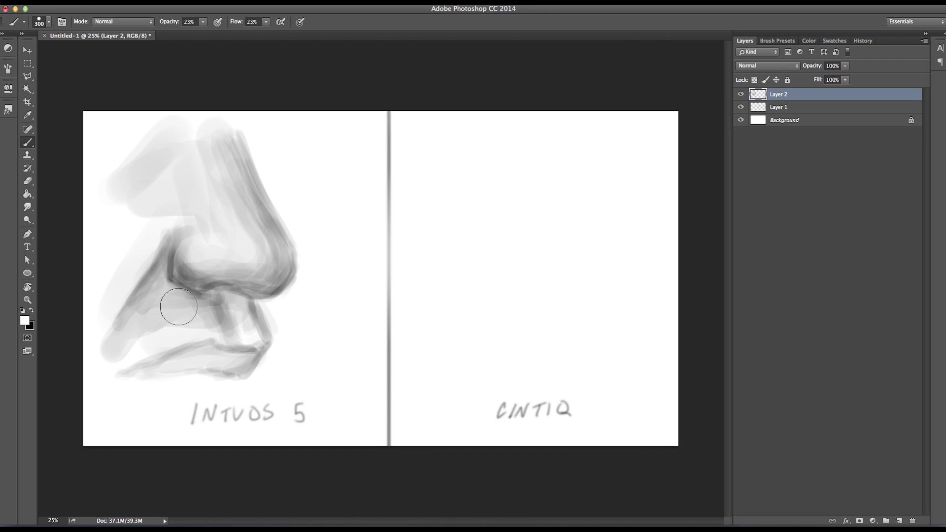
key("bracketleft")
Smudge the shading along the nose bridge and tip with a 150 px brush, then reduce it to 90 px.
left_click(29, 207)
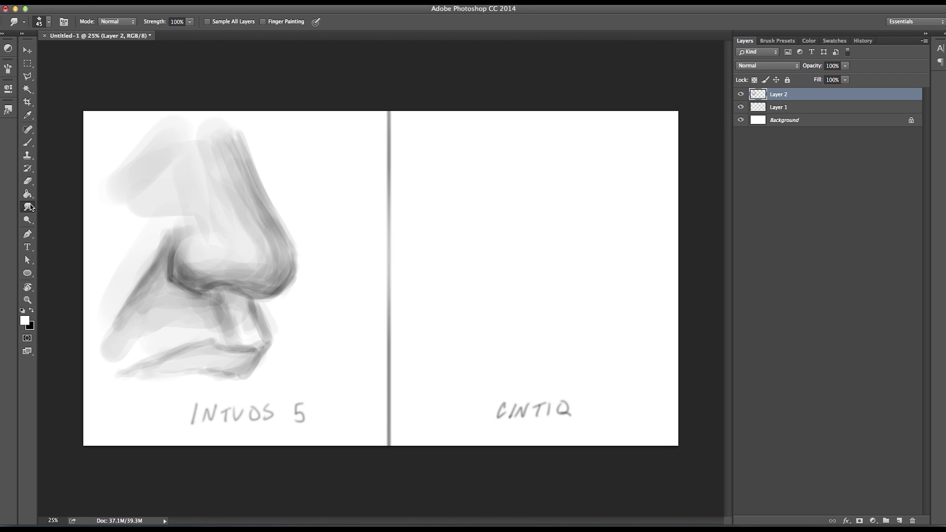
key("bracketright")
key("bracketright")
key("bracketright")
key("bracketright")
left_click_drag(228, 158, 269, 255)
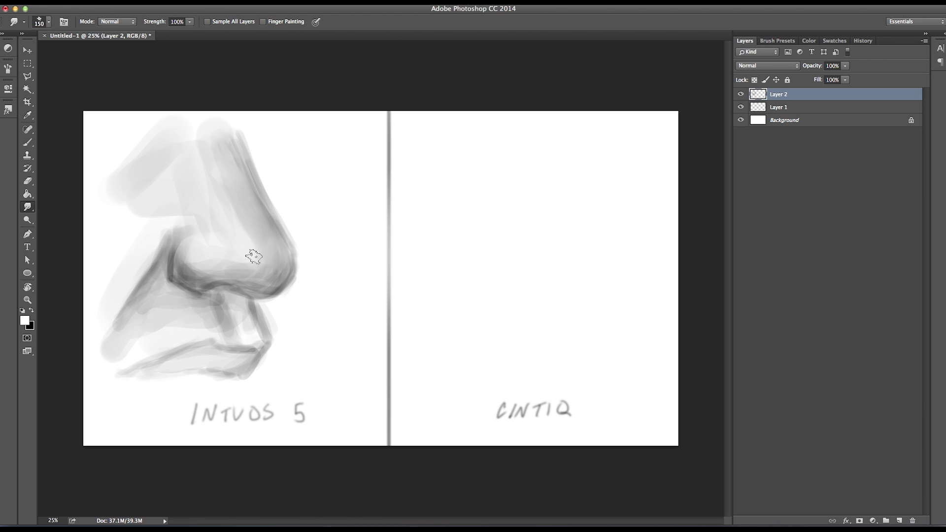
key("bracketleft")
key("bracketleft")
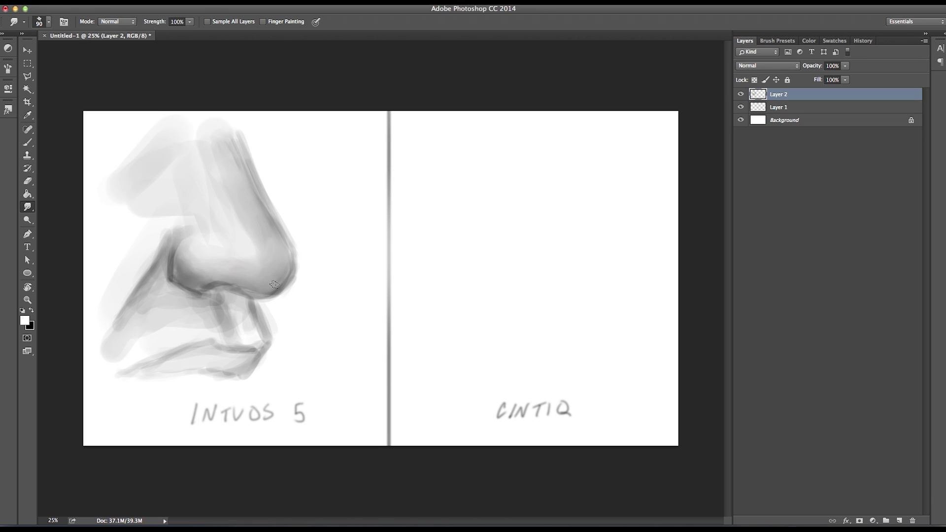
Smudge the lip groove, cheek fold, upper lip and side of the nose into smooth tones, varying the brush size.
mouse_move(224, 295)
left_mouse_down()
mouse_move(234, 329)
mouse_move(246, 325)
left_mouse_up()
mouse_move(177, 321)
left_mouse_down()
mouse_move(206, 306)
mouse_move(153, 293)
mouse_move(160, 280)
mouse_move(151, 300)
mouse_move(157, 269)
mouse_move(126, 332)
mouse_move(167, 309)
mouse_move(148, 328)
mouse_move(179, 325)
mouse_move(130, 352)
mouse_move(172, 313)
mouse_move(211, 326)
left_mouse_up()
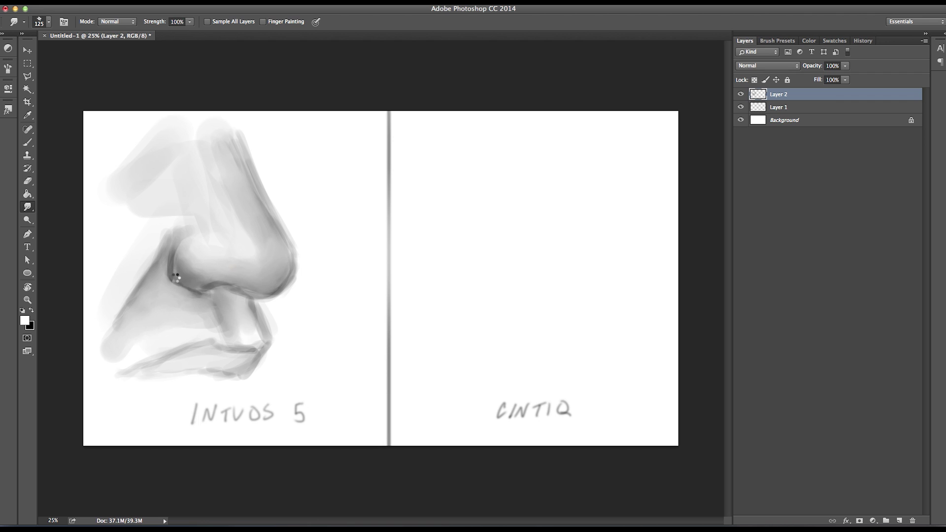
key("bracketleft")
mouse_move(249, 184)
left_mouse_down()
mouse_move(222, 130)
mouse_move(158, 191)
left_mouse_up()
mouse_move(144, 227)
left_mouse_down()
mouse_move(186, 227)
mouse_move(157, 240)
mouse_move(139, 277)
mouse_move(111, 291)
mouse_move(177, 335)
mouse_move(231, 295)
mouse_move(223, 292)
mouse_move(236, 292)
mouse_move(245, 330)
mouse_move(224, 369)
mouse_move(235, 357)
mouse_move(205, 347)
mouse_move(167, 369)
mouse_move(221, 364)
left_mouse_up()
key("bracketleft")
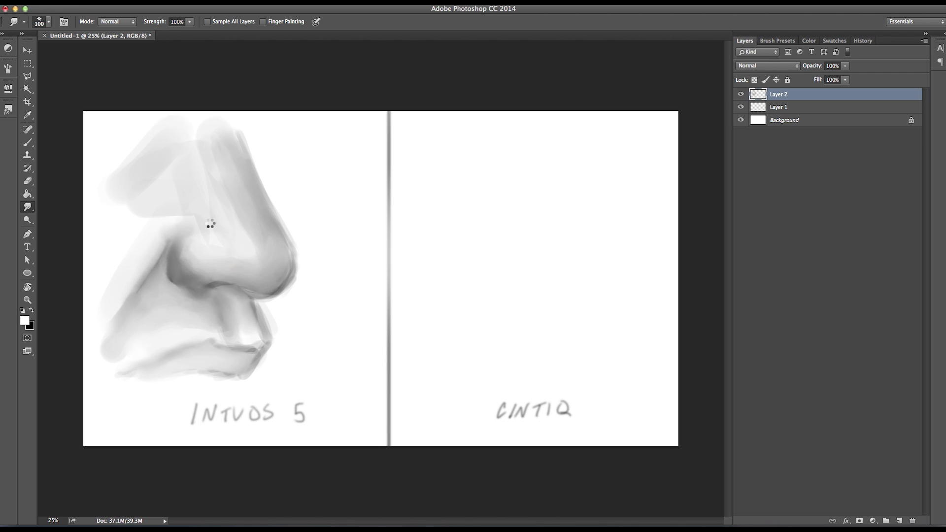
key("bracketright")
key("bracketright")
Clean up the outer edge of the nose tip with a 125 px eraser at 31% opacity.
left_click(28, 181)
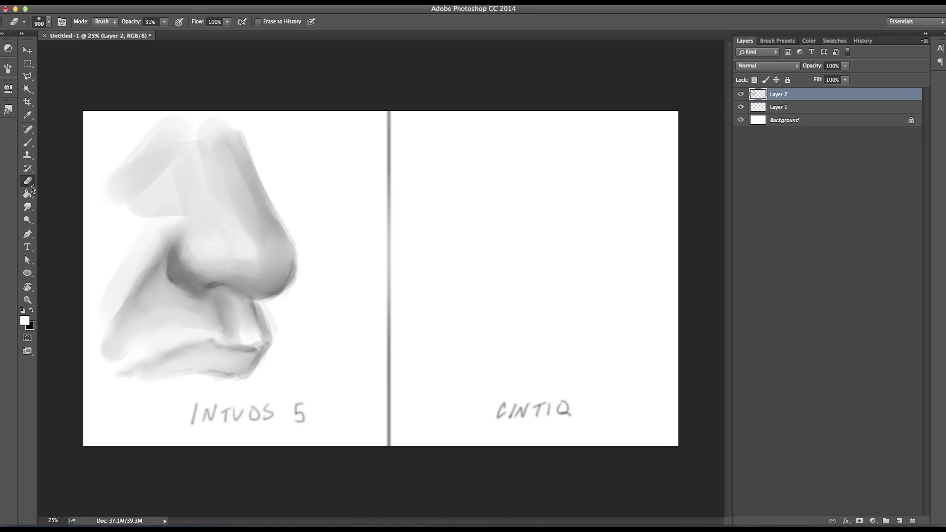
key("bracketleft")
key("bracketleft")
key("bracketleft")
key("bracketleft")
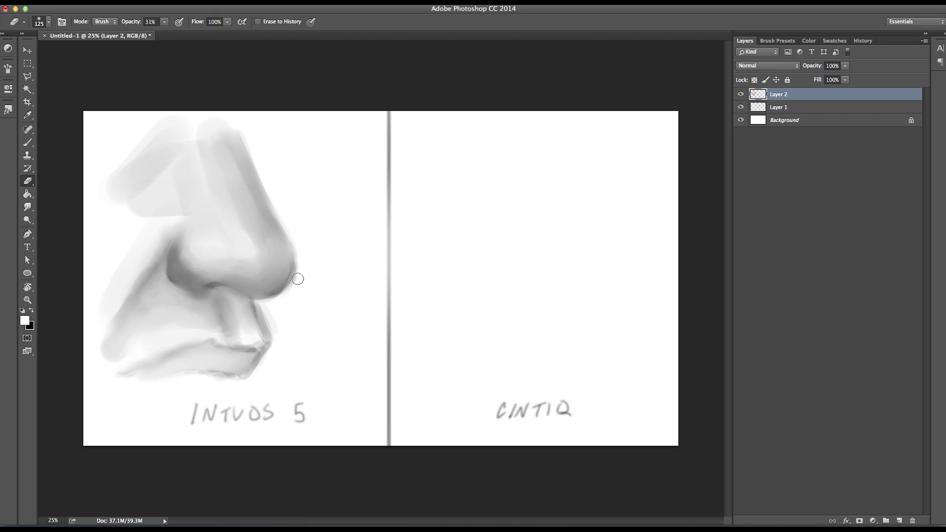
Refine the outer contour of the nose bridge and tip with white, using a brush between 50 and 80 px.
left_click(27, 143)
key("bracketleft")
key("bracketleft")
key("bracketleft")
key("bracketleft")
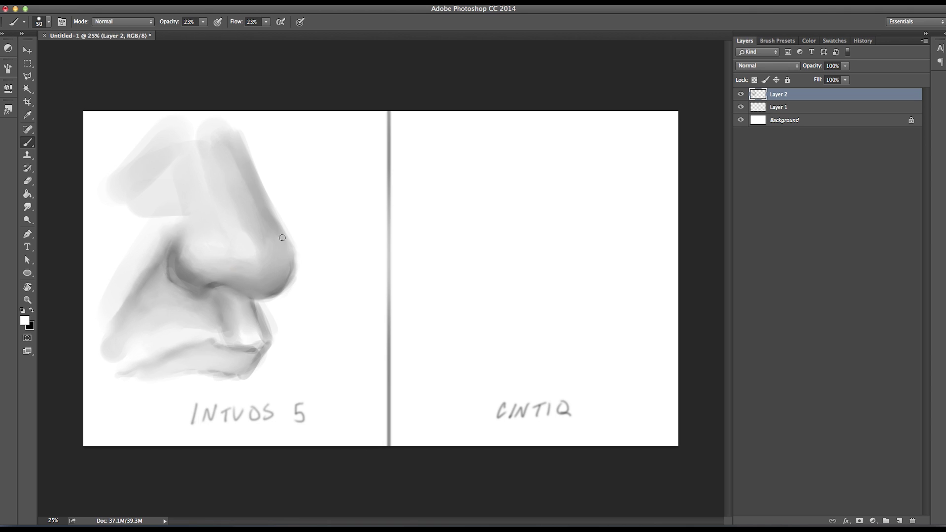
key("bracketright")
key("bracketright")
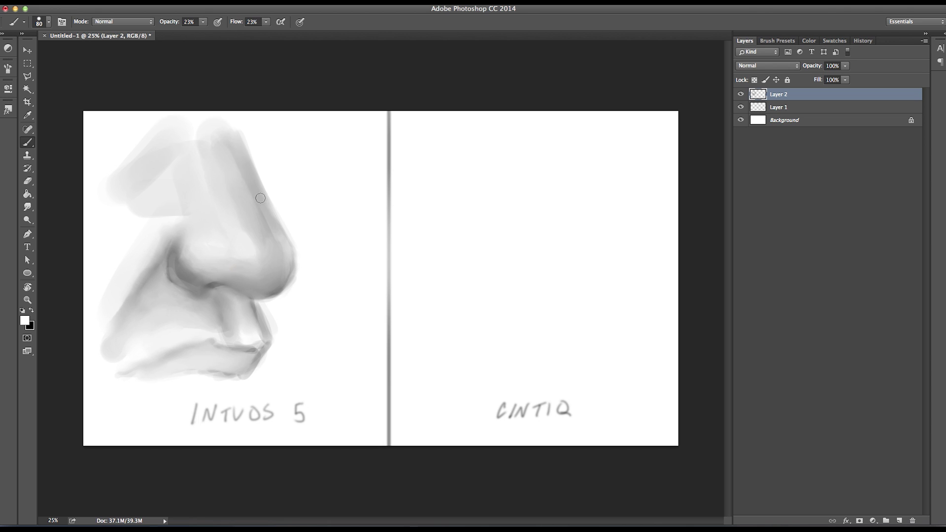
key("bracketright")
key("bracketright")
key("bracketright")
Darken the shadow beneath the nostril and along the cheek fold with black, enlarging the brush to 175 px.
left_click(27, 299)
left_click(31, 310)
left_click(27, 143)
key("bracketleft")
key("bracketleft")
mouse_move(163, 268)
left_mouse_down()
mouse_move(175, 293)
mouse_move(196, 299)
mouse_move(159, 268)
mouse_move(207, 304)
mouse_move(213, 295)
mouse_move(232, 300)
mouse_move(206, 312)
mouse_move(167, 292)
mouse_move(160, 276)
mouse_move(147, 289)
mouse_move(158, 277)
mouse_move(182, 304)
mouse_move(229, 314)
left_mouse_up()
key("bracketright")
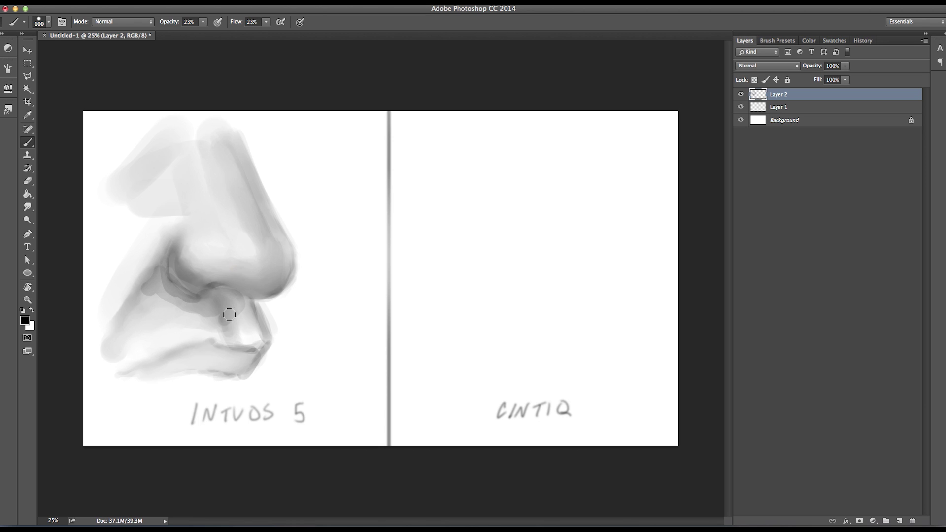
key("bracketright")
key("bracketright")
mouse_move(148, 278)
left_mouse_down()
mouse_move(123, 322)
mouse_move(169, 297)
mouse_move(200, 312)
mouse_move(127, 272)
mouse_move(148, 306)
left_mouse_up()
key("bracketright")
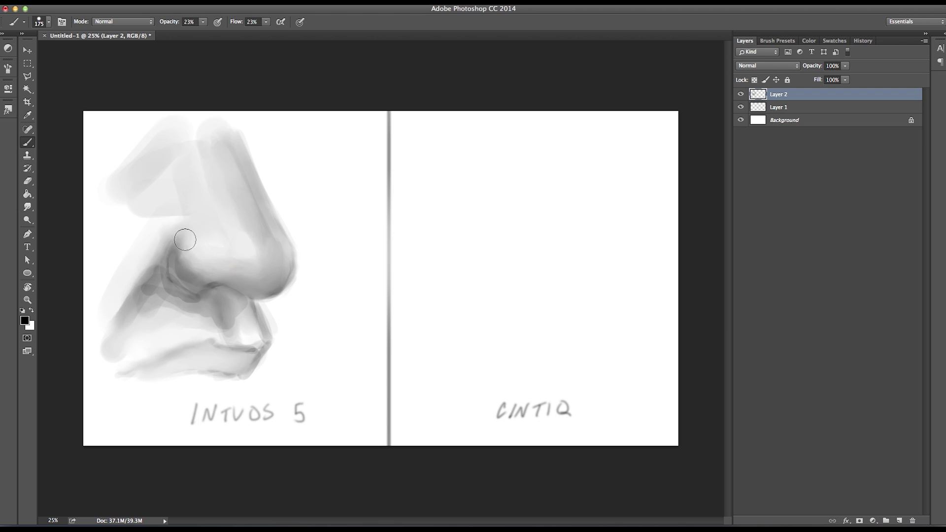
Smudge the dark shadow around the nostril and cheek fold with a 90 px brush.
left_click(29, 207)
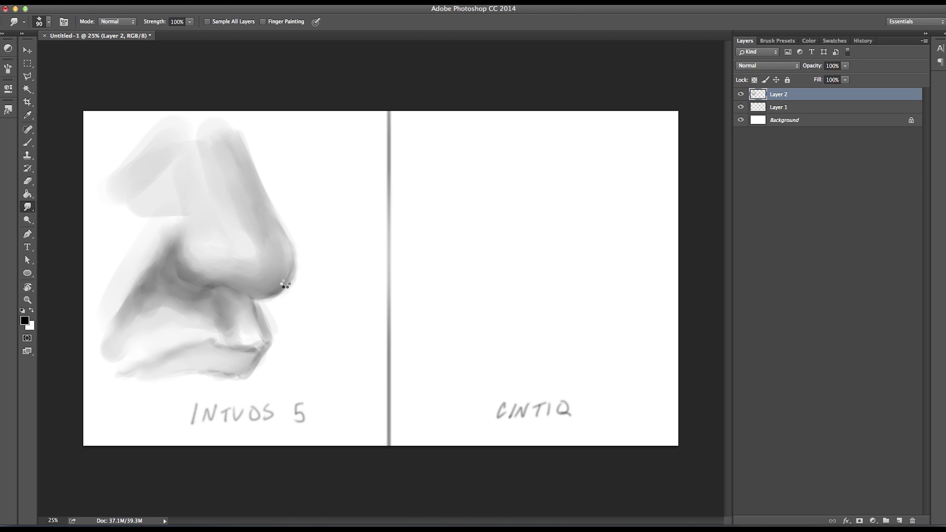
key("bracketright")
key("bracketleft")
Paint a nose profile in the Cintiq half with a smaller brush, from the bridge around the tip to the underside.
left_click(31, 142)
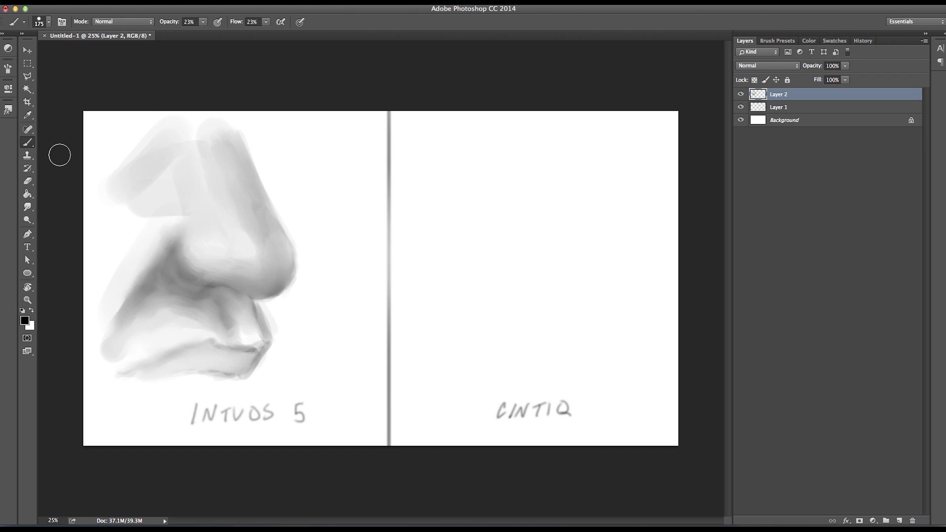
key("bracketleft")
key("bracketleft")
key("bracketleft")
key("bracketleft")
key("bracketleft")
mouse_move(543, 138)
left_mouse_down()
mouse_move(595, 249)
mouse_move(589, 280)
mouse_move(594, 262)
mouse_move(565, 299)
mouse_move(510, 296)
mouse_move(536, 293)
mouse_move(483, 281)
mouse_move(483, 254)
mouse_move(517, 294)
mouse_move(548, 283)
mouse_move(537, 288)
mouse_move(571, 297)
mouse_move(563, 296)
mouse_move(580, 280)
mouse_move(588, 233)
mouse_move(581, 238)
mouse_move(544, 144)
mouse_move(573, 223)
mouse_move(544, 173)
mouse_move(587, 255)
mouse_move(571, 287)
mouse_move(526, 272)
mouse_move(500, 278)
mouse_move(485, 257)
mouse_move(541, 275)
mouse_move(581, 262)
mouse_move(556, 284)
left_mouse_up()
Shade the nostril wing and underside of the Cintiq nose with a larger brush.
key("bracketright")
key("bracketright")
key("bracketright")
key("bracketright")
key("bracketright")
key("bracketright")
mouse_move(485, 259)
left_mouse_down()
mouse_move(510, 301)
mouse_move(519, 289)
mouse_move(547, 289)
mouse_move(533, 280)
mouse_move(529, 298)
mouse_move(533, 290)
mouse_move(548, 329)
left_mouse_up()
Paint the lip groove and the upper lip beneath the Cintiq nose with a smaller brush.
key("bracketleft")
key("bracketleft")
key("bracketleft")
key("bracketleft")
key("bracketleft")
key("bracketleft")
mouse_move(537, 293)
left_mouse_down()
mouse_move(548, 337)
mouse_move(516, 373)
left_mouse_up()
mouse_move(548, 337)
left_mouse_down()
mouse_move(517, 368)
mouse_move(525, 341)
mouse_move(490, 329)
mouse_move(451, 359)
left_mouse_up()
mouse_move(497, 333)
left_mouse_down()
mouse_move(441, 361)
mouse_move(494, 328)
mouse_move(529, 344)
mouse_move(524, 363)
mouse_move(424, 369)
mouse_move(485, 337)
mouse_move(517, 306)
left_mouse_up()
Shade the cheek between the nostril wing and the upper lip in the Cintiq half with a larger brush.
key("bracketright")
key("bracketright")
key("bracketright")
key("bracketright")
key("bracketright")
key("bracketleft")
key("bracketleft")
key("bracketleft")
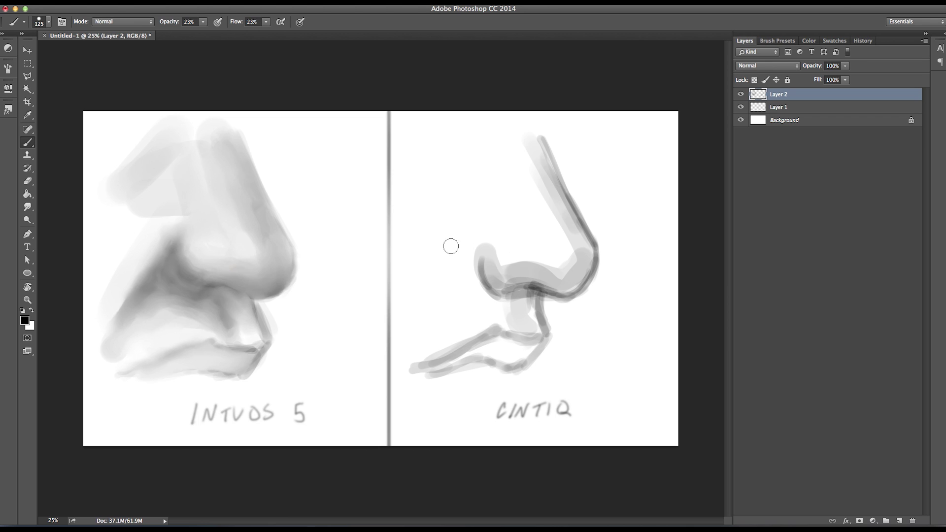
key("bracketright")
mouse_move(429, 284)
left_mouse_down()
mouse_move(500, 239)
mouse_move(494, 255)
mouse_move(512, 267)
mouse_move(554, 274)
mouse_move(573, 257)
mouse_move(525, 151)
mouse_move(524, 181)
mouse_move(525, 153)
mouse_move(581, 256)
mouse_move(570, 244)
mouse_move(522, 260)
mouse_move(531, 272)
mouse_move(490, 260)
mouse_move(488, 249)
mouse_move(487, 282)
mouse_move(462, 268)
mouse_move(506, 302)
mouse_move(467, 293)
mouse_move(461, 265)
mouse_move(409, 327)
mouse_move(469, 279)
mouse_move(459, 297)
mouse_move(502, 307)
mouse_move(524, 301)
mouse_move(537, 332)
mouse_move(505, 348)
mouse_move(524, 353)
mouse_move(490, 340)
mouse_move(445, 368)
mouse_move(456, 359)
mouse_move(429, 344)
left_mouse_up()
Add soft shading around the Cintiq mouth with a large brush and a short stroke below the lip with a smaller one.
key("bracketright")
key("bracketright")
key("bracketright")
key("bracketright")
key("bracketright")
key("bracketright")
key("bracketright")
key("bracketleft")
key("bracketleft")
key("bracketleft")
key("bracketleft")
key("bracketleft")
key("bracketleft")
left_click_drag(498, 368, 501, 387)
Shade the far side of the Cintiq nose from the upper bridge down to the cheek with a 400 px brush.
key("bracketright")
key("bracketright")
key("bracketright")
key("bracketright")
key("bracketright")
key("bracketright")
key("bracketright")
key("bracketright")
key("bracketright")
mouse_move(492, 163)
left_mouse_down()
mouse_move(528, 220)
mouse_move(522, 232)
mouse_move(475, 222)
mouse_move(451, 271)
mouse_move(463, 278)
mouse_move(440, 328)
mouse_move(496, 314)
mouse_move(461, 332)
mouse_move(483, 356)
mouse_move(454, 371)
mouse_move(461, 379)
mouse_move(440, 267)
mouse_move(469, 179)
mouse_move(418, 260)
left_mouse_up()
Smudge the Cintiq nose, nostril wing, cheek fold and lip with a 100 px brush at 100% strength to blend the strokes.
left_click(28, 207)
key("bracketright")
key("bracketleft")
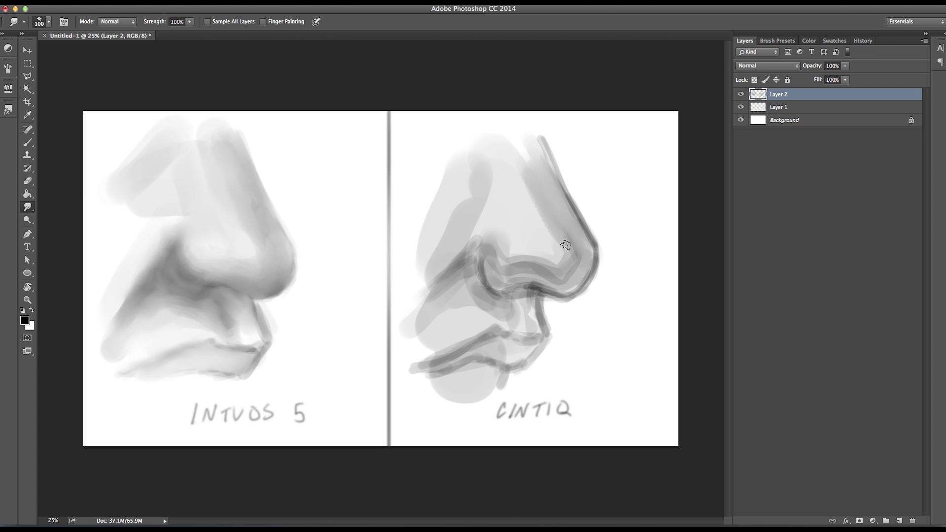
mouse_move(573, 246)
left_mouse_down()
mouse_move(561, 267)
mouse_move(570, 242)
mouse_move(567, 279)
mouse_move(558, 280)
mouse_move(569, 253)
mouse_move(551, 274)
mouse_move(523, 257)
mouse_move(551, 267)
mouse_move(498, 270)
mouse_move(559, 276)
mouse_move(529, 179)
mouse_move(539, 152)
mouse_move(588, 250)
mouse_move(584, 274)
mouse_move(588, 255)
mouse_move(564, 294)
mouse_move(575, 288)
mouse_move(549, 282)
mouse_move(510, 290)
mouse_move(539, 302)
mouse_move(530, 316)
mouse_move(539, 328)
mouse_move(517, 302)
mouse_move(530, 294)
mouse_move(489, 297)
mouse_move(473, 280)
mouse_move(474, 261)
mouse_move(485, 307)
mouse_move(471, 280)
mouse_move(494, 314)
mouse_move(496, 295)
mouse_move(478, 248)
mouse_move(458, 262)
mouse_move(453, 275)
mouse_move(471, 252)
mouse_move(433, 314)
mouse_move(468, 284)
mouse_move(438, 318)
mouse_move(477, 307)
mouse_move(530, 324)
mouse_move(513, 338)
mouse_move(524, 342)
mouse_move(494, 336)
mouse_move(431, 370)
mouse_move(503, 356)
mouse_move(495, 377)
mouse_move(423, 312)
mouse_move(423, 335)
mouse_move(441, 342)
left_mouse_up()
mouse_move(471, 253)
left_mouse_down()
mouse_move(477, 239)
mouse_move(546, 256)
mouse_move(533, 141)
mouse_move(564, 231)
mouse_move(560, 250)
mouse_move(501, 271)
mouse_move(509, 285)
left_mouse_up()
mouse_move(457, 223)
left_mouse_down()
mouse_move(462, 184)
mouse_move(476, 232)
mouse_move(453, 230)
mouse_move(442, 242)
mouse_move(479, 190)
mouse_move(491, 230)
mouse_move(546, 183)
mouse_move(514, 156)
mouse_move(490, 176)
left_mouse_up()
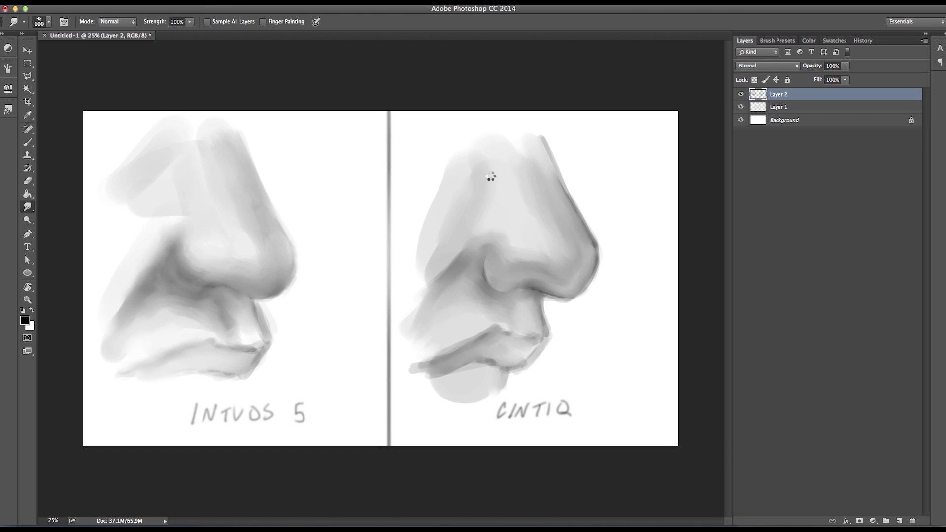
Paint a white highlight above the Cintiq nostril wing with a 200 px brush.
left_click(27, 142)
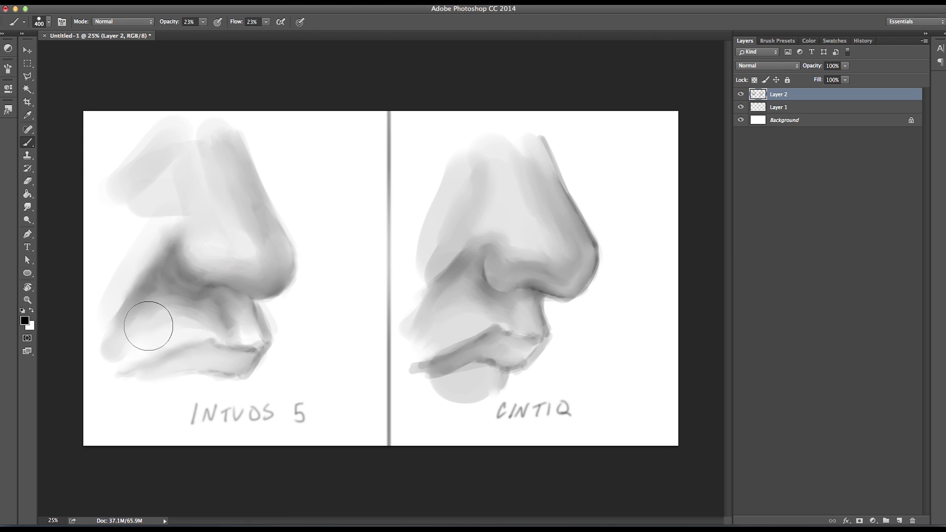
left_click(32, 311)
key("bracketleft")
key("bracketleft")
left_click_drag(507, 254, 527, 260)
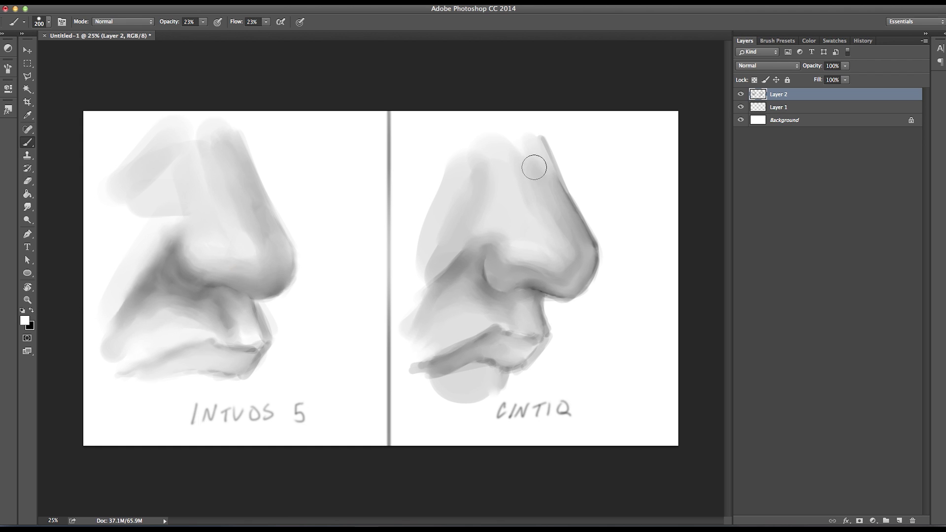
Paint a thin white highlight along the upper edge of the Cintiq lip with a 60 px brush.
key("bracketleft")
key("bracketleft")
key("bracketleft")
key("bracketleft")
key("bracketleft")
key("bracketleft")
key("bracketleft")
left_click_drag(514, 334, 532, 336)
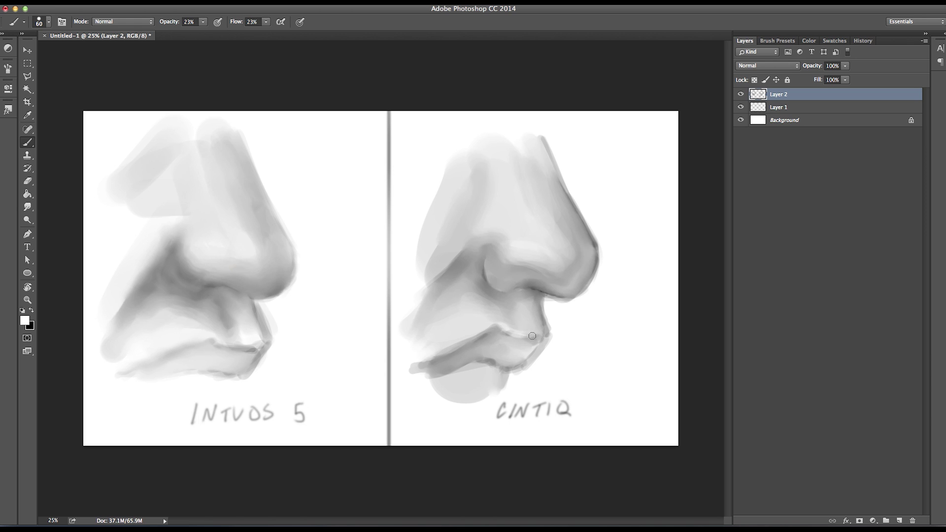
Paint a small white highlight around the nostril wing of the Intuos nose, adjusting the brush size.
key("bracketright")
key("bracketright")
key("bracketright")
key("bracketright")
key("bracketright")
key("bracketright")
key("bracketleft")
key("bracketleft")
key("bracketleft")
key("bracketleft")
left_click_drag(196, 286, 176, 278)
key("bracketright")
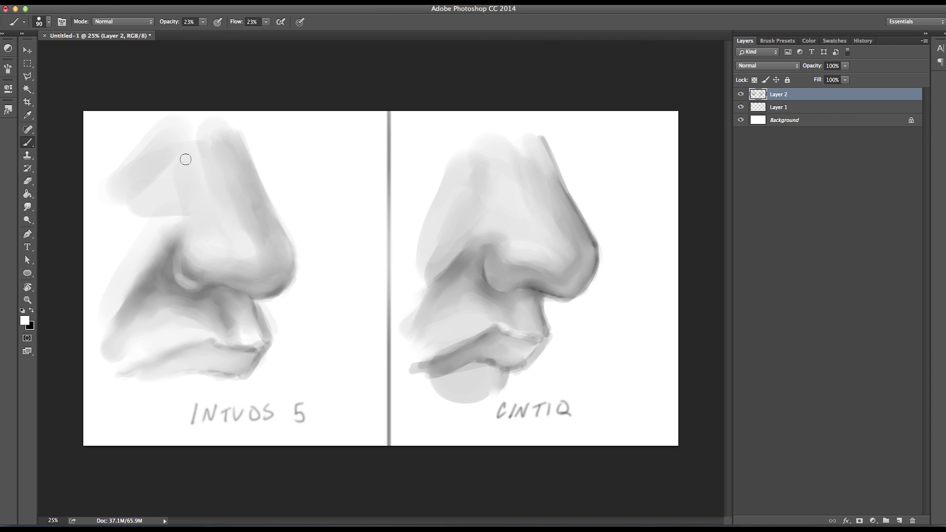
Hide Layer 2 with the painted noses and add a new empty layer above it.
left_click(742, 95)
left_click(742, 95)
left_click(742, 94)
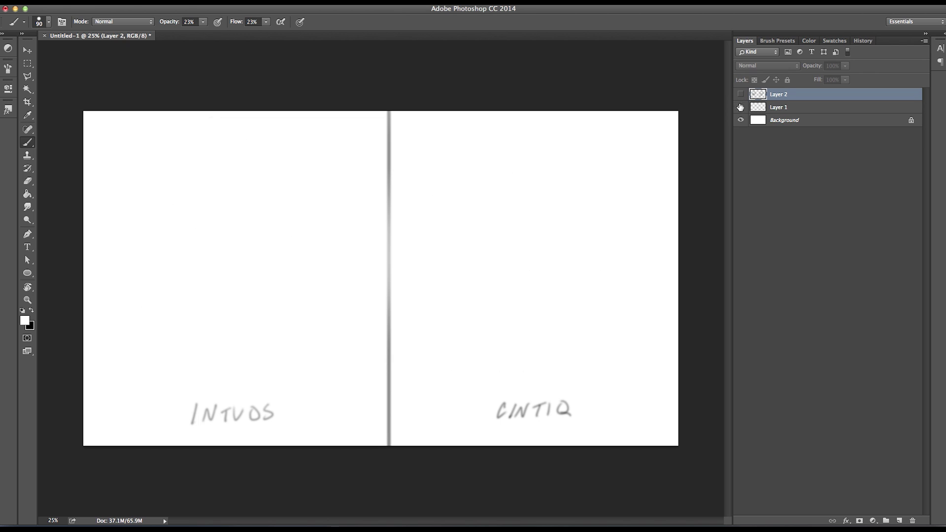
left_click(899, 521)
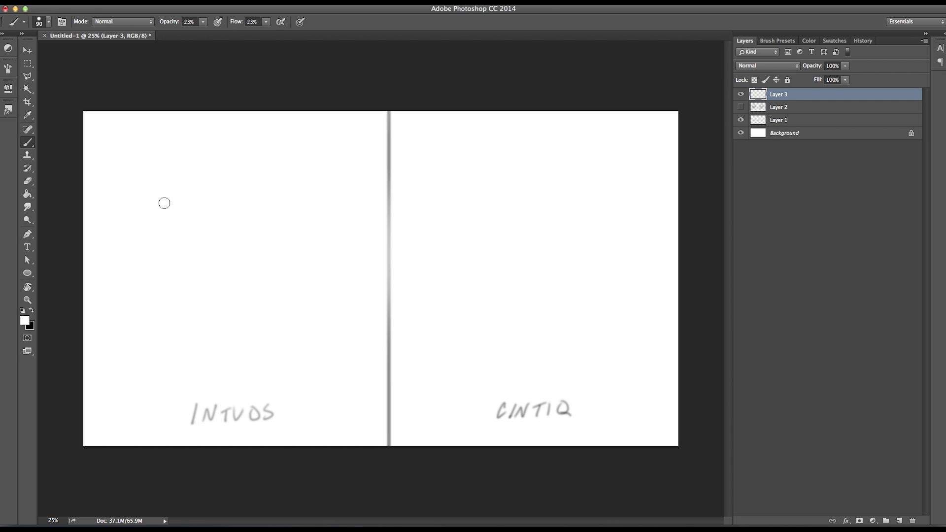
Make black the foreground colour and load the 20 px textured brush preset.
left_click(31, 311)
key("bracketleft")
key("bracketleft")
key("bracketleft")
left_click(49, 22)
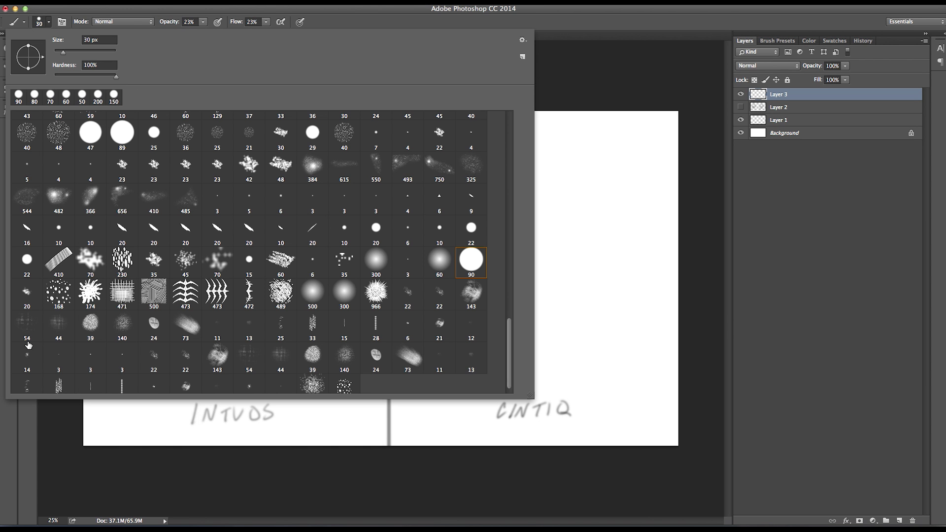
double_click(27, 291)
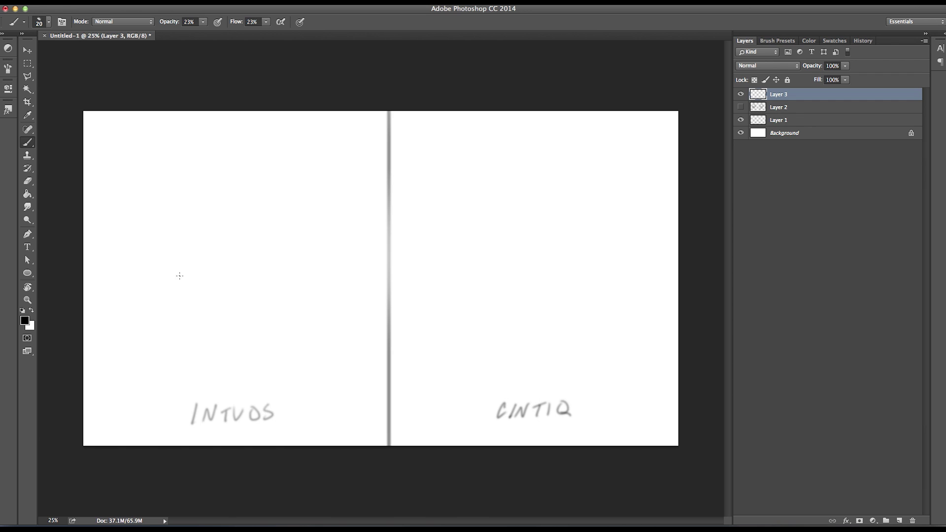
Set the brush opacity to 100% and try test strokes in the Intuos half.
left_click_drag(161, 272, 173, 322)
key("super+z")
left_click_drag(203, 27, 317, 42)
mouse_move(205, 208)
left_mouse_down()
mouse_move(227, 285)
mouse_move(187, 229)
mouse_move(190, 341)
left_mouse_up()
key("super+z")
Zoom in on the Intuos half to 35.6% and return to the Brush tool with 100% flow.
left_click(27, 300)
mouse_move(155, 258)
left_mouse_down()
mouse_move(166, 271)
mouse_move(158, 265)
mouse_move(210, 272)
left_mouse_up()
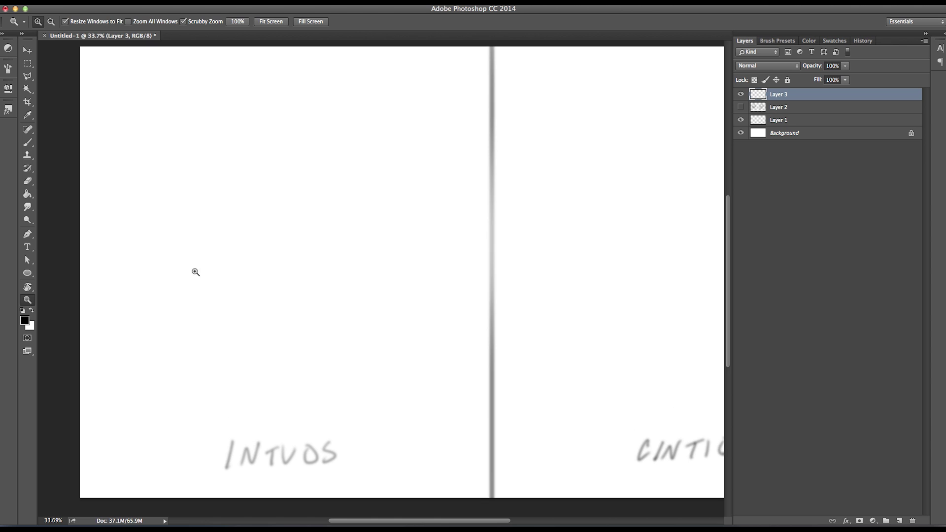
left_click_drag(207, 238, 239, 252)
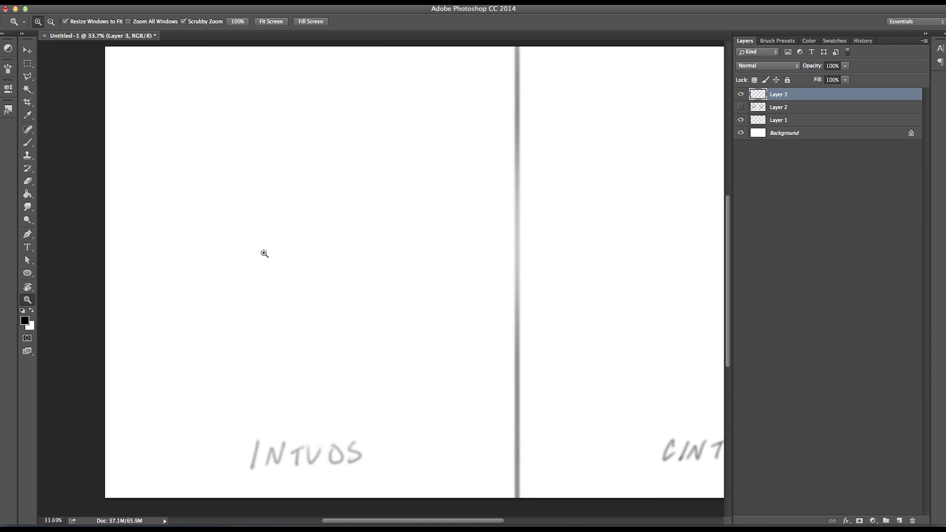
mouse_move(268, 182)
left_mouse_down()
mouse_move(281, 188)
mouse_move(262, 198)
left_mouse_up()
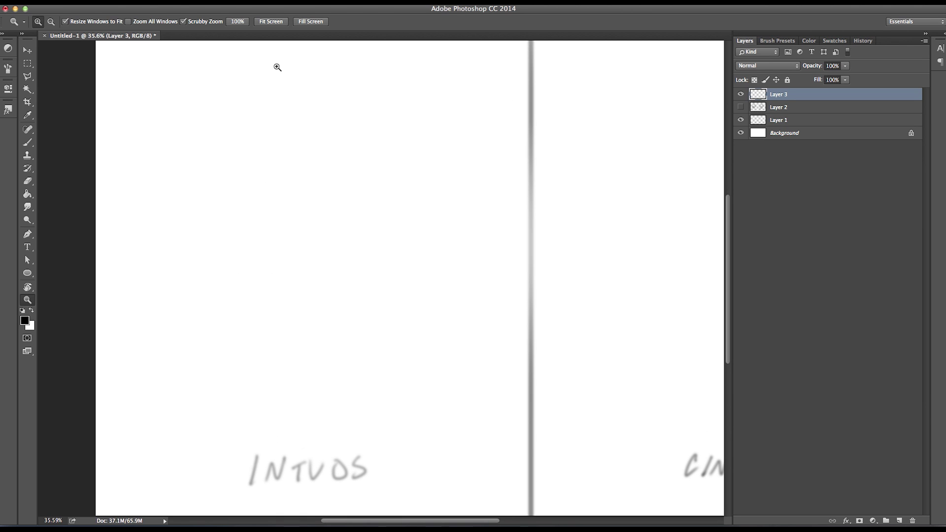
left_click(27, 143)
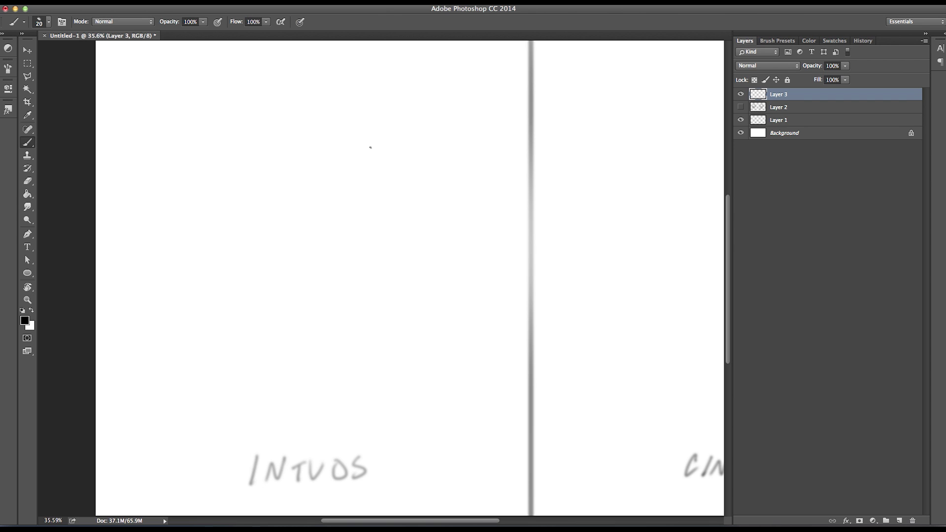
Try two quick zigzag strokes in the Intuos half, undoing each one.
left_click_drag(358, 217, 302, 382)
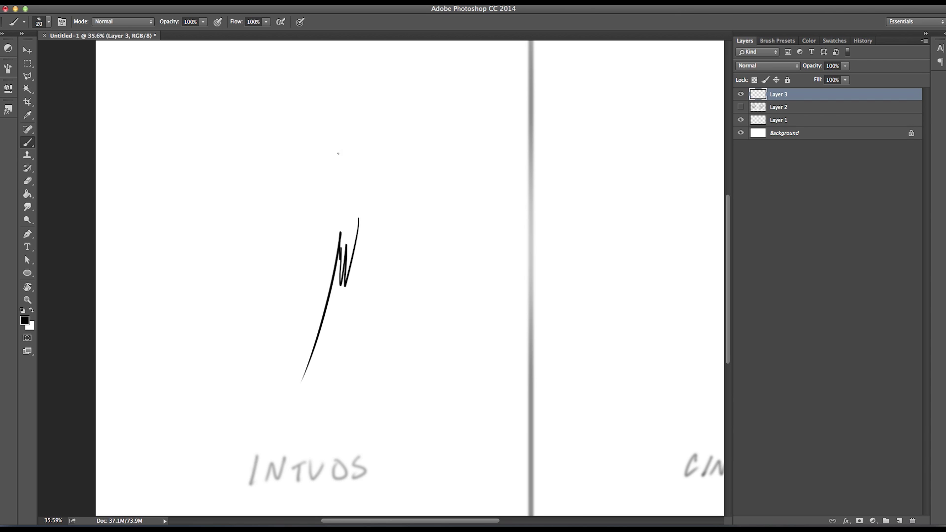
key("super+z")
mouse_move(273, 196)
left_mouse_down()
mouse_move(292, 255)
mouse_move(344, 254)
mouse_move(394, 353)
left_mouse_up()
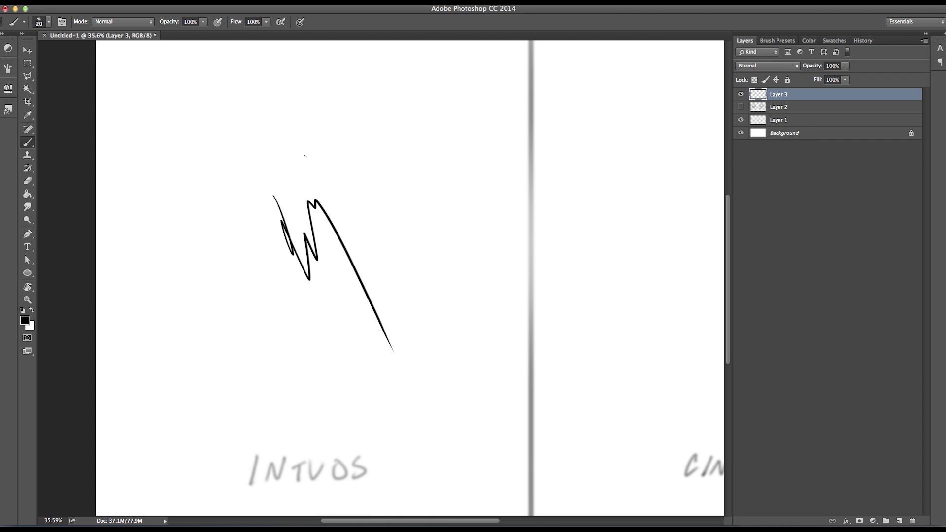
key("super+z")
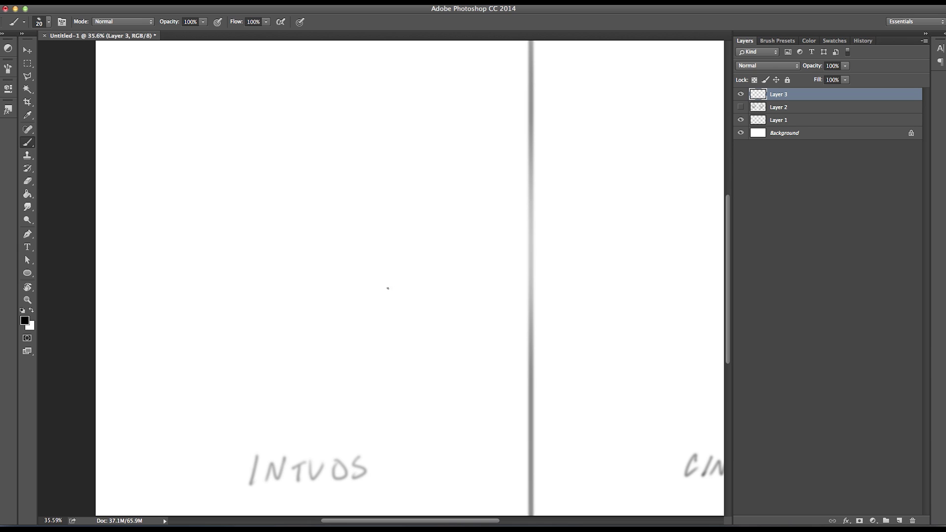
Draw a fan of curved, tapering hatch strokes side by side in the Intuos half.
left_click_drag(410, 214, 360, 344)
left_click_drag(408, 217, 348, 359)
mouse_move(410, 202)
left_mouse_down()
mouse_move(341, 370)
mouse_move(347, 363)
left_mouse_up()
left_click_drag(400, 206, 348, 358)
left_click_drag(397, 189, 344, 346)
mouse_move(385, 179)
left_mouse_down()
mouse_move(347, 329)
mouse_move(351, 288)
left_mouse_up()
mouse_move(356, 178)
left_mouse_down()
mouse_move(345, 279)
mouse_move(340, 252)
left_mouse_up()
Cross-hatch the upper part of the fan with strokes slanting the opposite way.
left_click_drag(402, 222, 404, 228)
mouse_move(386, 187)
left_mouse_down()
mouse_move(394, 205)
mouse_move(383, 197)
mouse_move(401, 227)
left_mouse_up()
left_click_drag(376, 181, 396, 231)
mouse_move(370, 182)
left_mouse_down()
mouse_move(389, 235)
mouse_move(383, 291)
mouse_move(375, 256)
left_mouse_up()
mouse_move(333, 178)
left_mouse_down()
mouse_move(367, 266)
mouse_move(355, 264)
left_mouse_up()
left_click_drag(309, 189, 320, 219)
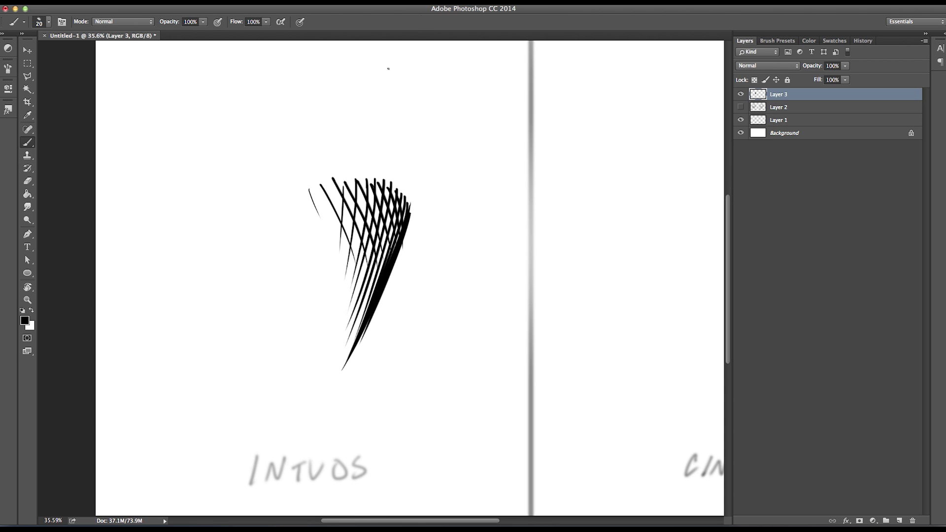
Undo all the hatching strokes until the new layer is empty.
key("ctrl+alt+z")
key("ctrl+alt+z")
key("ctrl+alt+z")
key("ctrl+alt+z")
key("ctrl+alt+z")
key("ctrl+alt+z")
key("ctrl+alt+z")
key("ctrl+alt+z")
key("ctrl+alt+z")
key("ctrl+alt+z")
key("ctrl+alt+z")
key("ctrl+alt+z")
key("ctrl+alt+z")
key("ctrl+alt+z")
key("ctrl+alt+z")
key("ctrl+alt+z")
key("ctrl+alt+z")
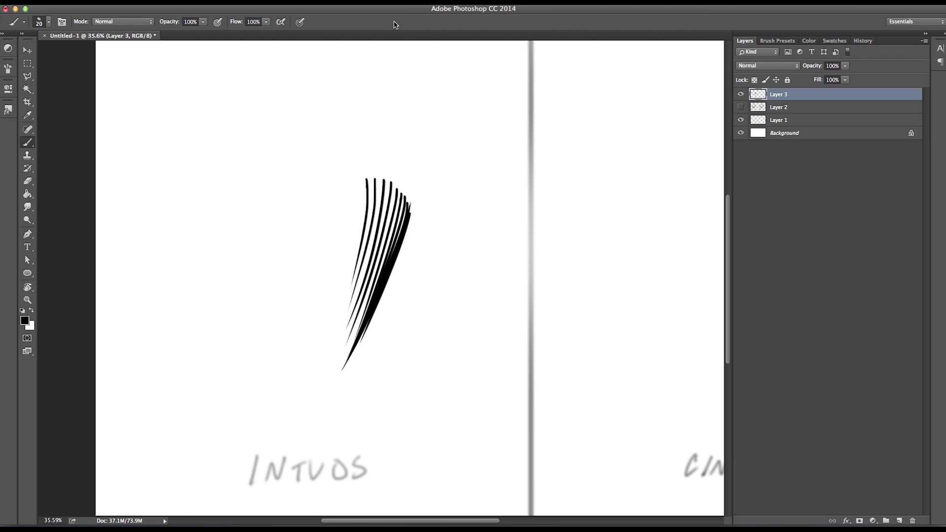
key("ctrl+alt+z")
key("ctrl+alt+z")
key("ctrl+alt+z")
key("ctrl+alt+z")
key("ctrl+alt+z")
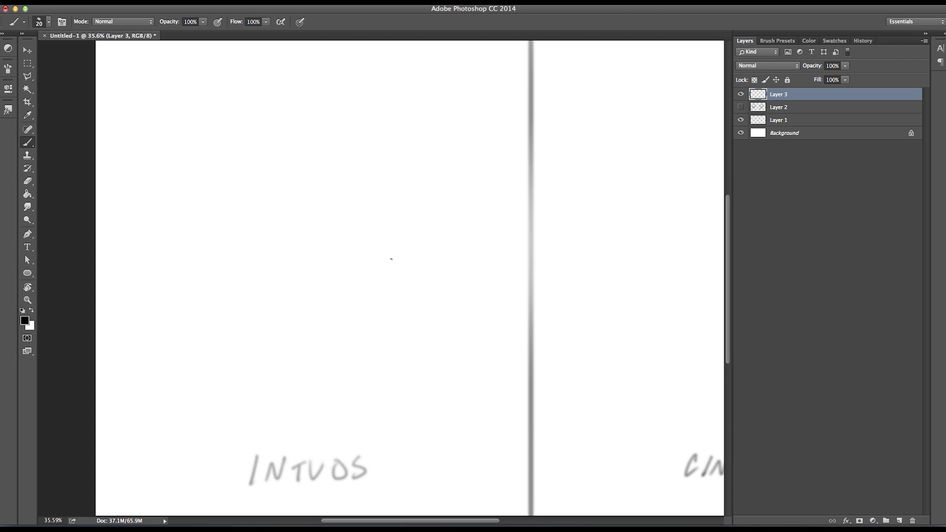
Try long single sweeping strokes in different directions across the Intuos half, undoing each one.
left_click_drag(191, 207, 398, 262)
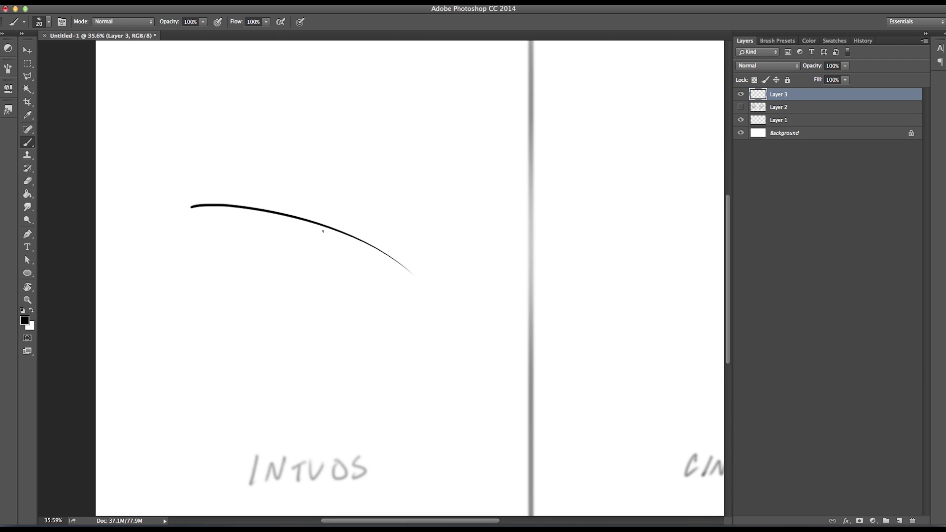
key("ctrl+z")
left_click_drag(222, 304, 414, 224)
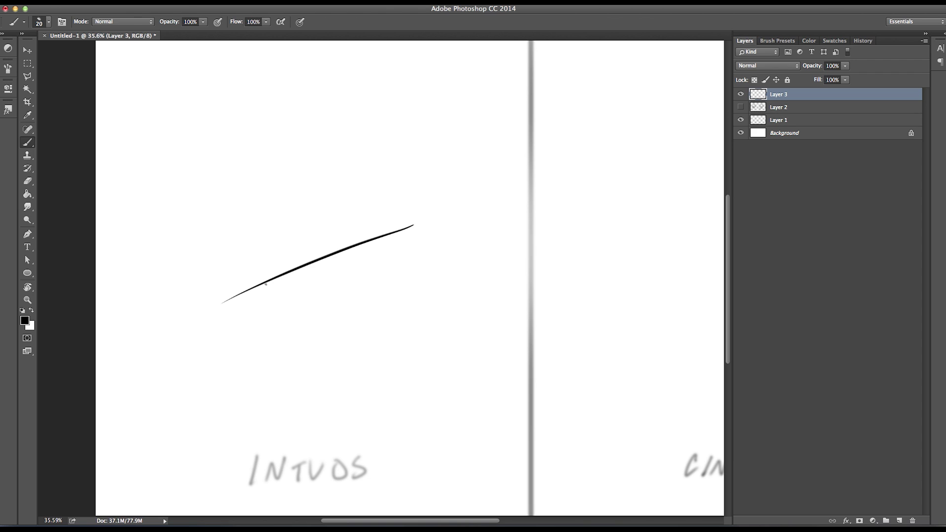
key("ctrl+z")
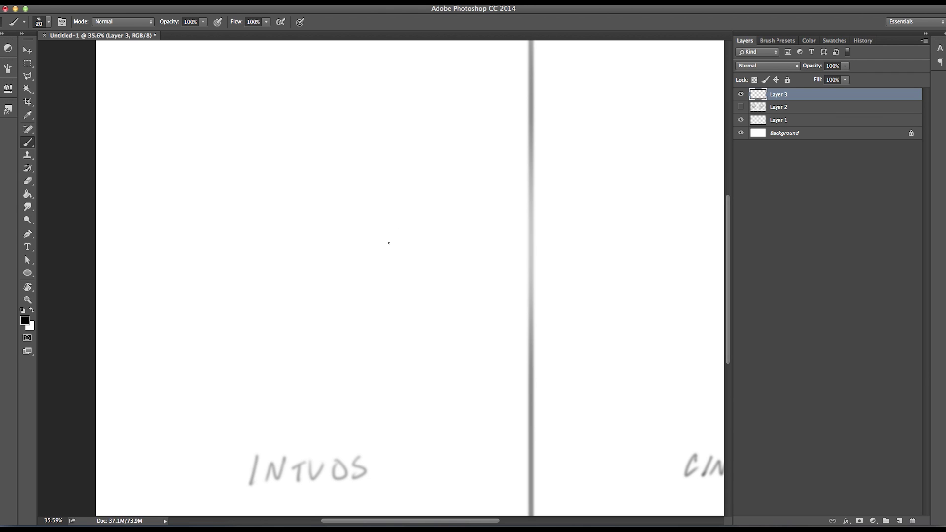
left_click_drag(433, 220, 255, 288)
key("ctrl+z")
left_click_drag(457, 196, 255, 276)
key("ctrl+z")
left_click_drag(424, 234, 280, 274)
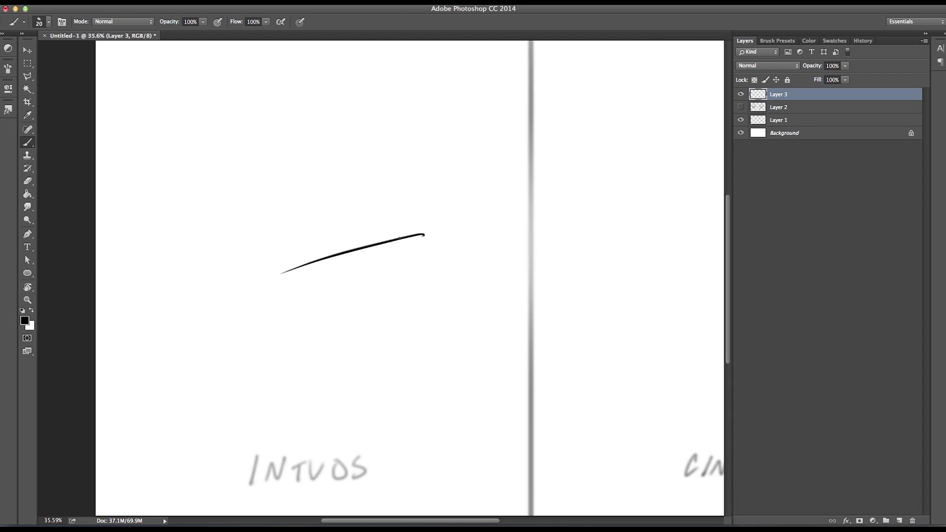
key("super+z")
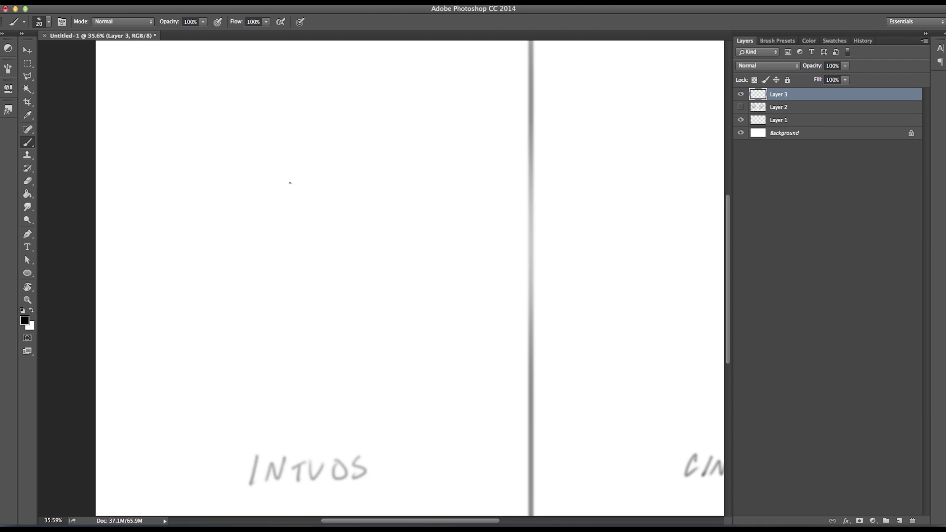
Sketch a beaked head shape in the Intuos half, with a domed upper contour, pointed tip, curved lower edge and small strokes beside it.
left_click_drag(279, 162, 368, 222)
mouse_move(333, 174)
left_mouse_down()
mouse_move(391, 237)
mouse_move(393, 275)
mouse_move(372, 298)
mouse_move(249, 242)
mouse_move(315, 286)
mouse_move(404, 379)
left_mouse_up()
mouse_move(396, 284)
left_mouse_down()
mouse_move(415, 331)
mouse_move(405, 371)
left_mouse_up()
mouse_move(396, 254)
left_mouse_down()
mouse_move(386, 309)
mouse_move(380, 209)
left_mouse_up()
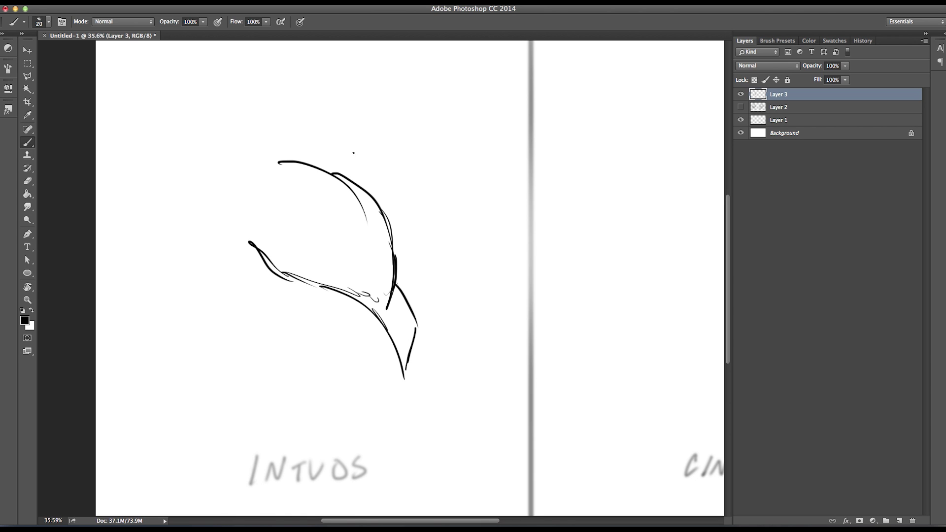
left_click_drag(260, 167, 235, 172)
left_click_drag(315, 289, 253, 280)
left_click_drag(288, 291, 267, 302)
Draw an upward-pointing arrow inside the beaked shape and undo it.
left_click_drag(353, 289, 344, 230)
left_click_drag(360, 249, 344, 229)
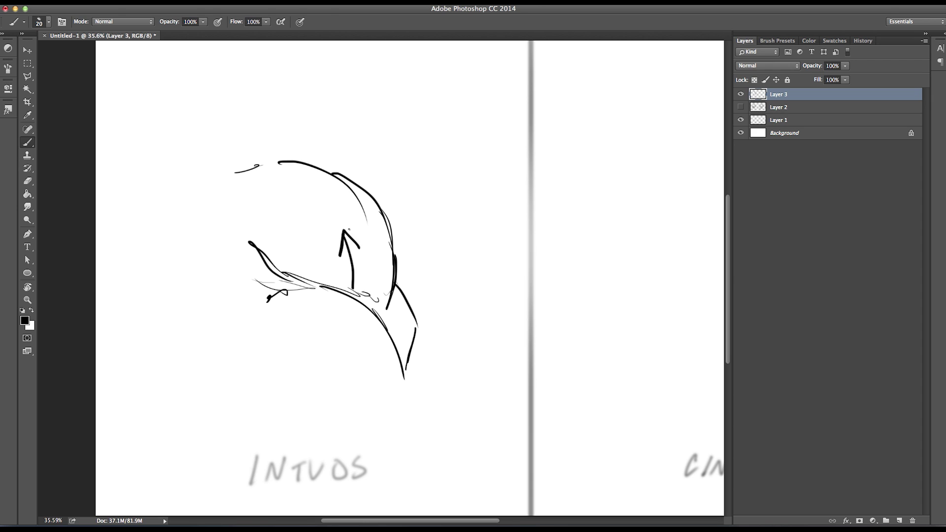
key("super+alt+z")
key("super+alt+z")
key("super+alt+z")
Hatch slanted tapering strokes upward from the lower contour, just behind the beak in the Intuos half.
left_click_drag(364, 302, 369, 271)
left_click_drag(340, 299, 370, 259)
left_click_drag(350, 270, 369, 251)
left_click_drag(329, 288, 352, 270)
mouse_move(328, 281)
left_mouse_down()
mouse_move(368, 244)
mouse_move(364, 222)
left_mouse_up()
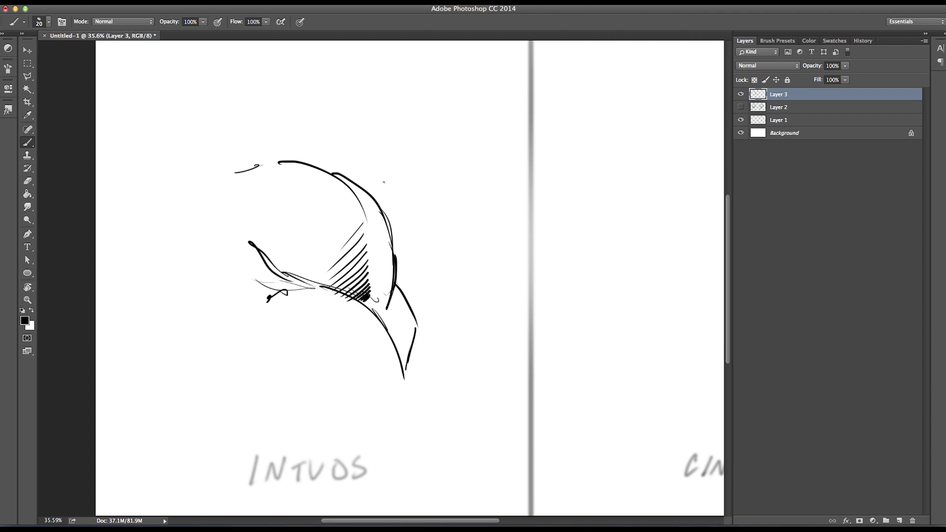
Undo all the slanted hatching inside the Intuos shape.
key("super+alt+z")
key("super+alt+z")
key("super+alt+z")
key("super+alt+z")
key("super+alt+z")
key("super+alt+z")
key("super+alt+z")
key("super+alt+z")
key("super+alt+z")
key("super+alt+z")
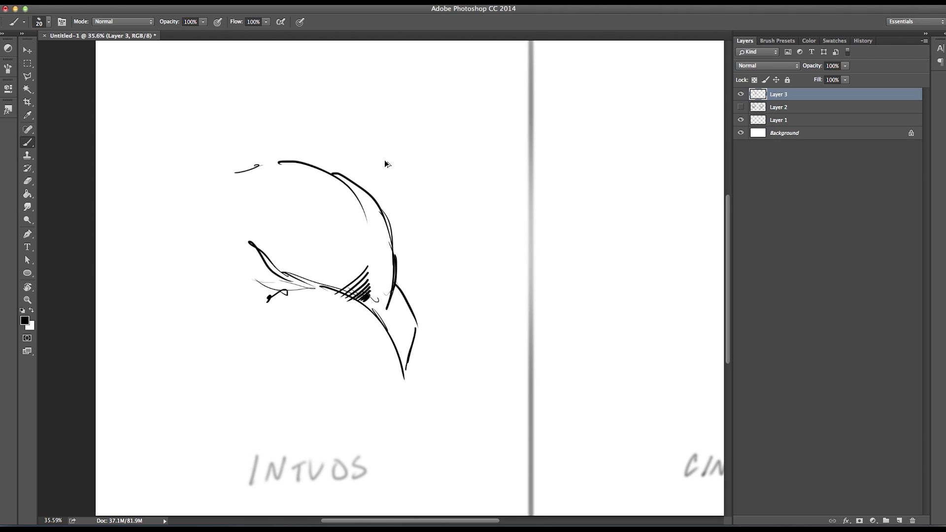
key("super+alt+z")
key("super+alt+z")
key("super+alt+z")
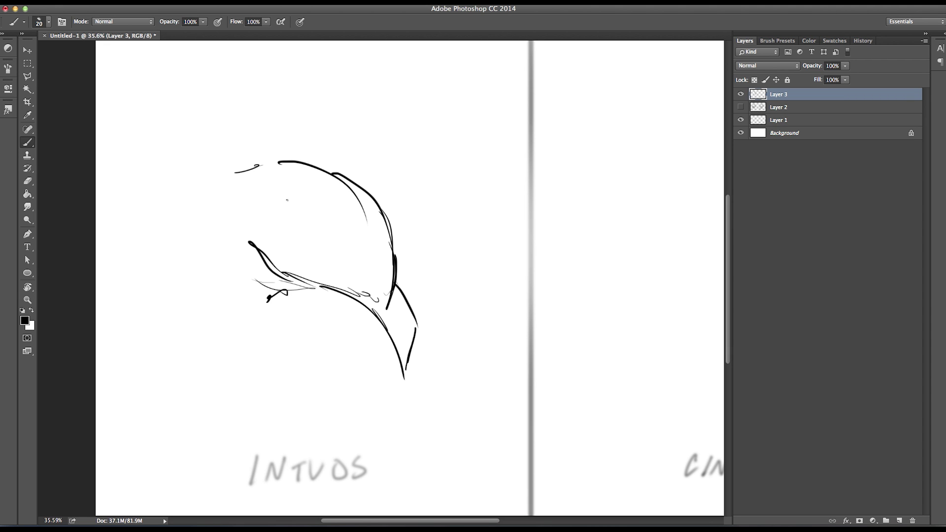
Hatch a fading row of short parallel strokes behind the beak with a 15 px brush, working on the rotated Intuos sketch.
key("r")
mouse_move(271, 215)
left_mouse_down()
mouse_move(265, 307)
mouse_move(326, 312)
mouse_move(328, 302)
left_mouse_up()
left_click(27, 300)
left_click(30, 144)
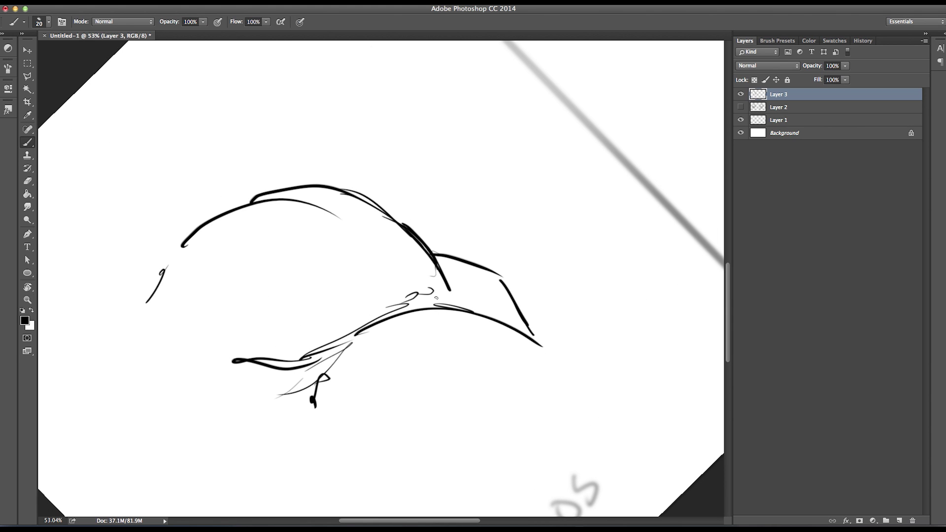
left_click_drag(436, 298, 430, 289)
left_click_drag(425, 318, 426, 274)
mouse_move(418, 301)
left_mouse_down()
mouse_move(419, 270)
mouse_move(415, 294)
mouse_move(392, 258)
left_mouse_up()
mouse_move(394, 292)
left_mouse_down()
mouse_move(383, 248)
mouse_move(384, 256)
mouse_move(371, 243)
mouse_move(372, 269)
mouse_move(346, 245)
left_mouse_up()
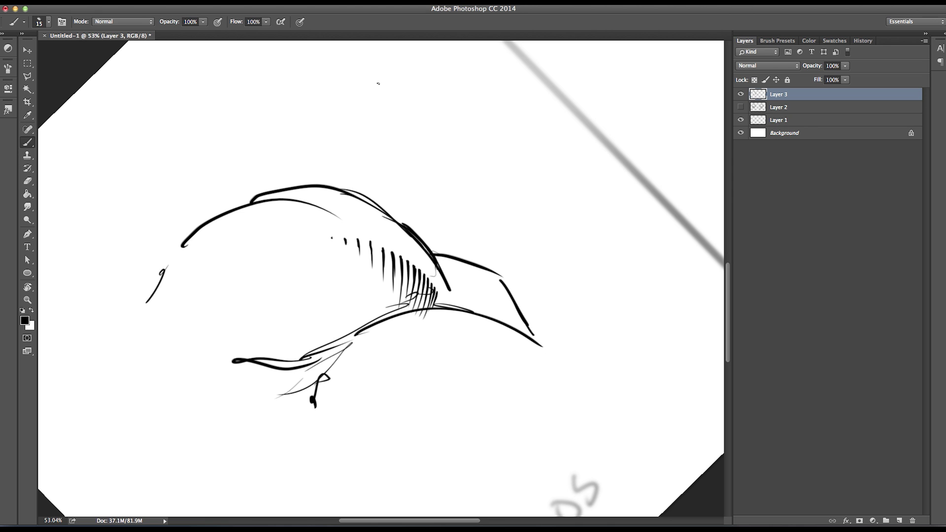
Cross-hatch the dense end of the hatching behind the beak with short strokes in the crossing direction.
key("r")
mouse_move(193, 240)
left_mouse_down()
mouse_move(179, 269)
mouse_move(291, 416)
mouse_move(324, 355)
left_mouse_up()
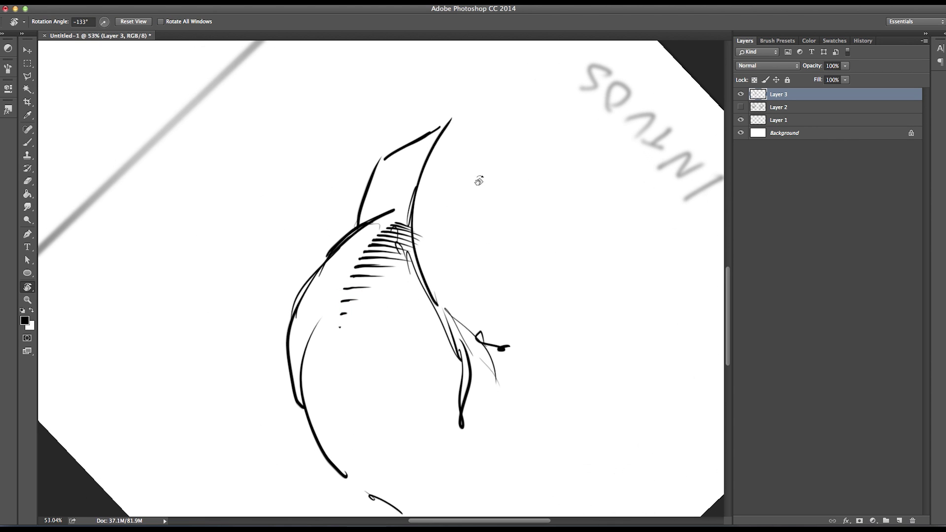
key("b")
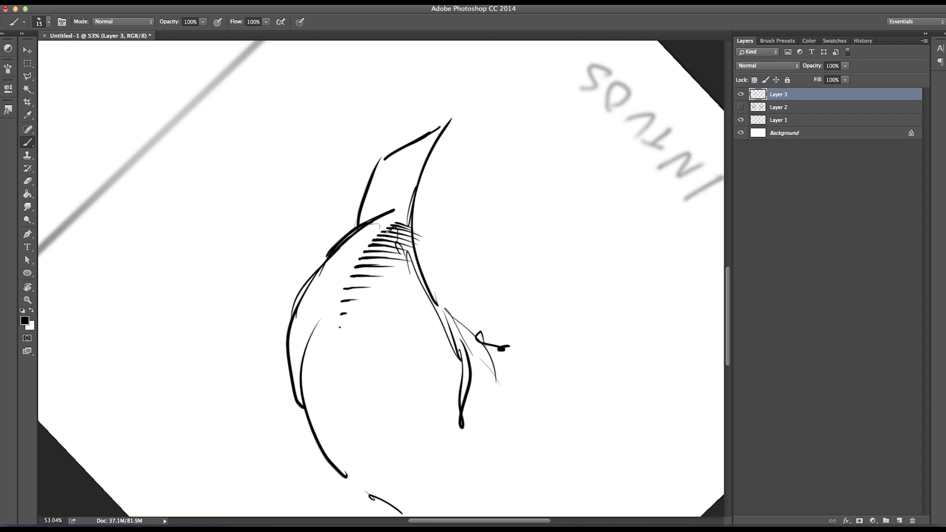
left_click_drag(392, 229, 372, 257)
mouse_move(406, 224)
left_mouse_down()
mouse_move(374, 262)
mouse_move(412, 227)
mouse_move(399, 242)
left_mouse_up()
mouse_move(413, 226)
left_mouse_down()
mouse_move(384, 257)
mouse_move(404, 251)
left_mouse_up()
mouse_move(413, 241)
left_mouse_down()
mouse_move(397, 263)
mouse_move(409, 261)
left_mouse_up()
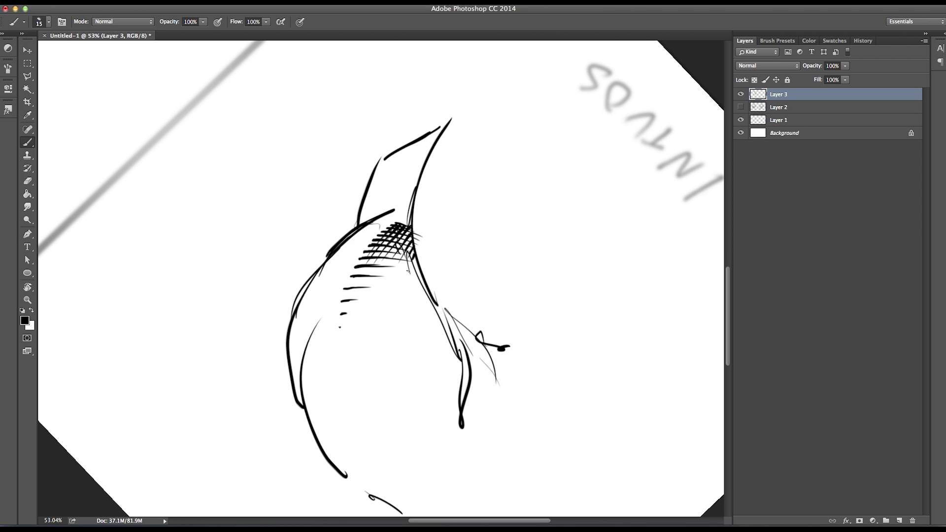
Darken the crease at the base of the Intuos beak and hatch along the beak's inner edge.
key("r")
left_click_drag(214, 210, 359, 159)
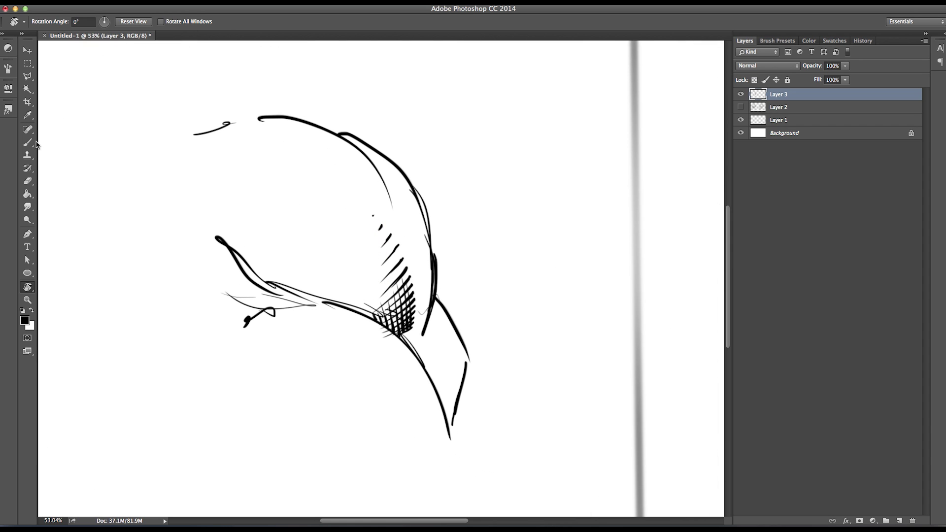
key("b")
mouse_move(401, 336)
left_mouse_down()
mouse_move(426, 373)
mouse_move(423, 339)
mouse_move(420, 346)
mouse_move(433, 332)
mouse_move(423, 358)
mouse_move(434, 333)
mouse_move(423, 365)
left_mouse_up()
mouse_move(437, 342)
left_mouse_down()
mouse_move(424, 369)
mouse_move(432, 383)
left_mouse_up()
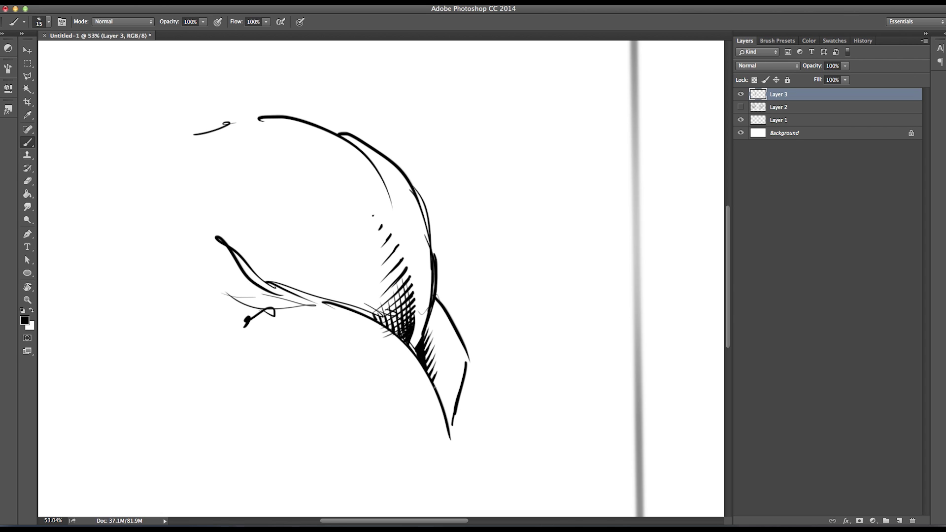
Thicken the outer contour of the Intuos beak and close it down to the pointed tip.
left_click_drag(428, 326, 424, 343)
mouse_move(456, 335)
left_mouse_down()
mouse_move(465, 390)
mouse_move(467, 360)
mouse_move(456, 419)
left_mouse_up()
left_click_drag(466, 381, 452, 433)
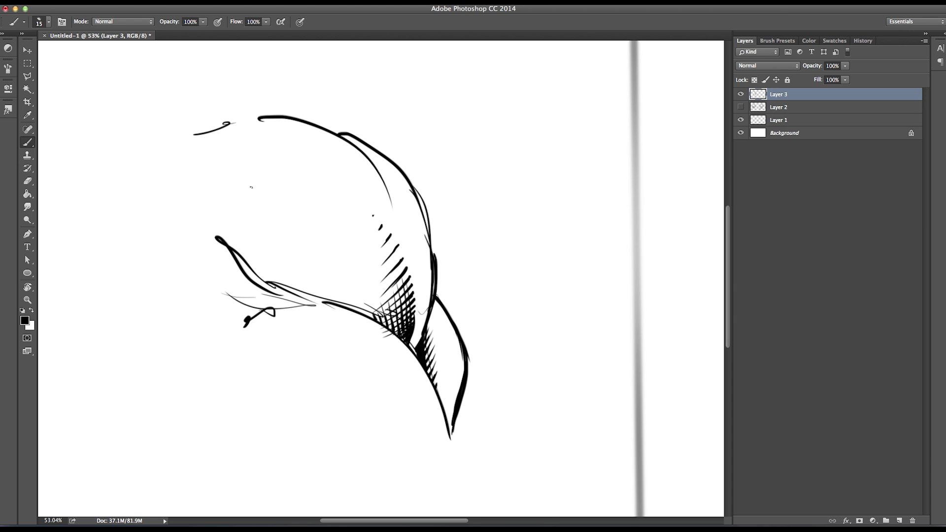
Sketch the matching domed upper contour and outer beak line in the Cintiq half.
left_click(27, 299)
key("super+minus")
key("super+minus")
key("super+minus")
key("super+minus")
key("super+minus")
mouse_move(397, 226)
left_mouse_down()
mouse_move(579, 296)
mouse_move(564, 285)
left_mouse_up()
left_click_drag(405, 266, 315, 285)
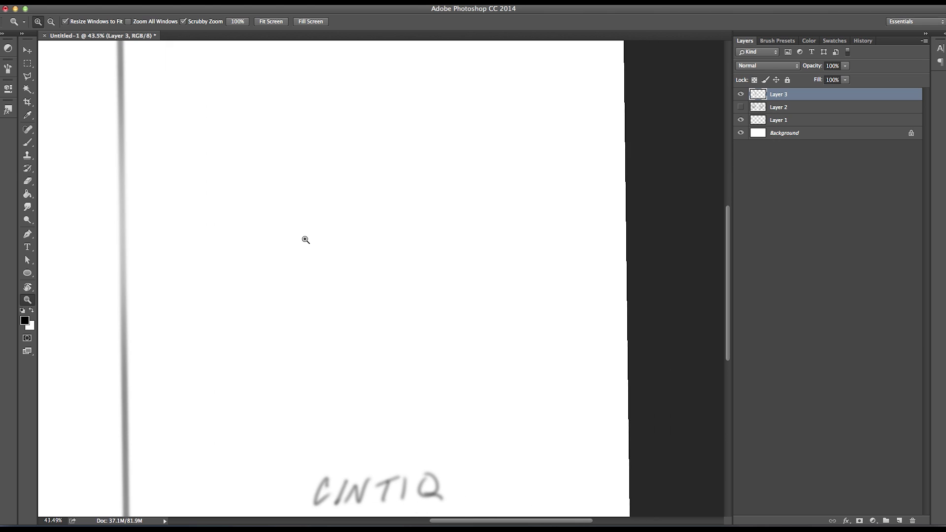
left_click(27, 143)
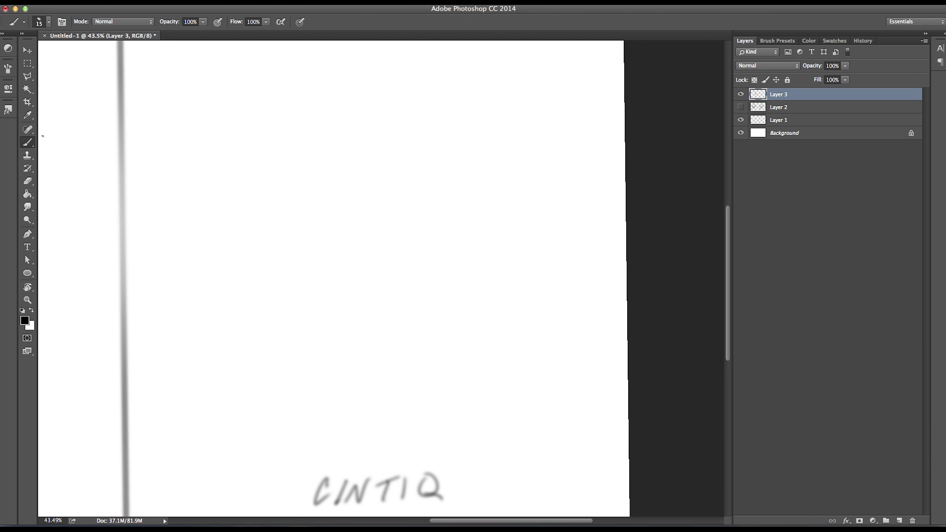
mouse_move(313, 168)
left_mouse_down()
mouse_move(383, 188)
mouse_move(412, 237)
left_mouse_up()
mouse_move(363, 177)
left_mouse_down()
mouse_move(414, 199)
mouse_move(441, 271)
mouse_move(436, 308)
left_mouse_up()
mouse_move(427, 263)
left_mouse_down()
mouse_move(429, 325)
mouse_move(336, 304)
mouse_move(372, 316)
left_mouse_up()
mouse_move(436, 294)
left_mouse_down()
mouse_move(463, 333)
mouse_move(458, 373)
left_mouse_up()
Add a long curved line below the Cintiq shape and short crease strokes at the base of its beak.
mouse_move(311, 345)
left_mouse_down()
mouse_move(325, 409)
mouse_move(372, 454)
left_mouse_up()
left_click_drag(323, 405, 310, 342)
left_click_drag(411, 329, 423, 347)
left_click_drag(423, 328, 421, 339)
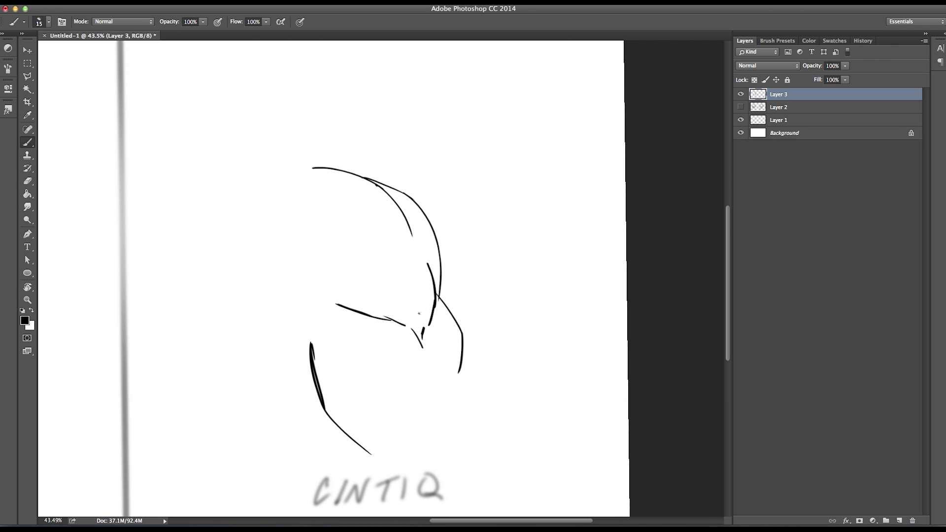
Hatch both sides of the crease at the base of the Cintiq beak and retouch the nearby outer contour.
mouse_move(427, 325)
left_mouse_down()
mouse_move(410, 333)
mouse_move(418, 327)
left_mouse_up()
mouse_move(423, 320)
left_mouse_down()
mouse_move(408, 328)
mouse_move(415, 289)
mouse_move(418, 328)
left_mouse_up()
mouse_move(425, 292)
left_mouse_down()
mouse_move(425, 354)
mouse_move(425, 329)
mouse_move(424, 340)
left_mouse_up()
left_click_drag(433, 325, 429, 338)
left_click_drag(432, 344, 425, 352)
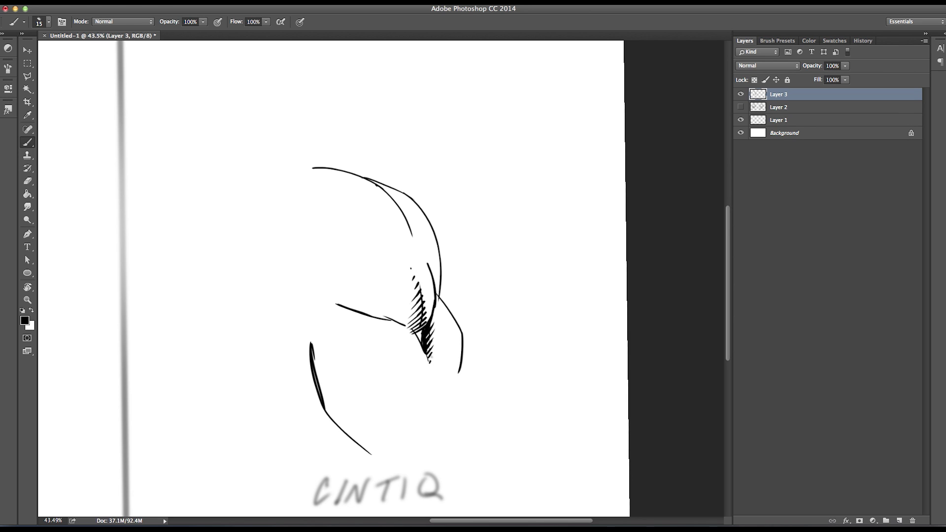
left_click_drag(439, 296, 454, 317)
left_click_drag(442, 270, 440, 291)
Hide Layer 3 with the line sketches and make Layer 2 visible.
left_click(28, 300)
left_click(235, 306, "alt")
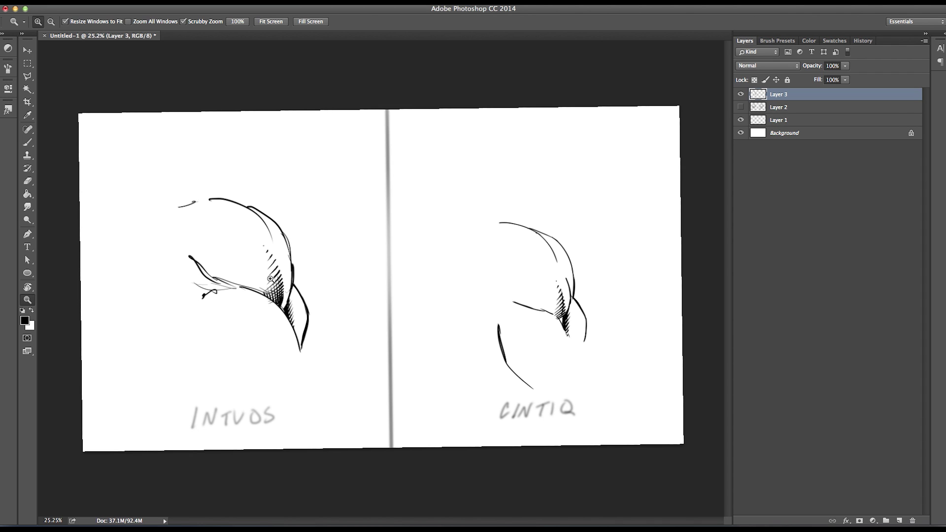
left_click(741, 94)
left_click(741, 107)
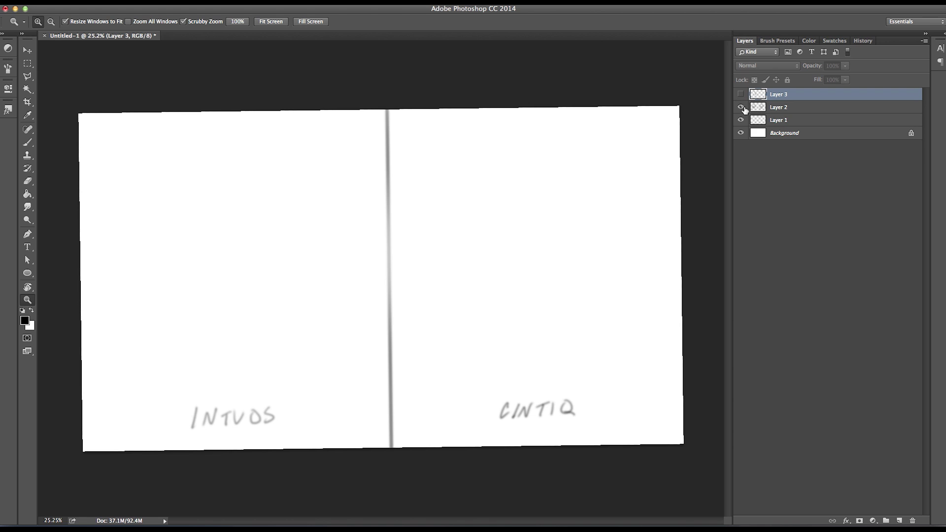